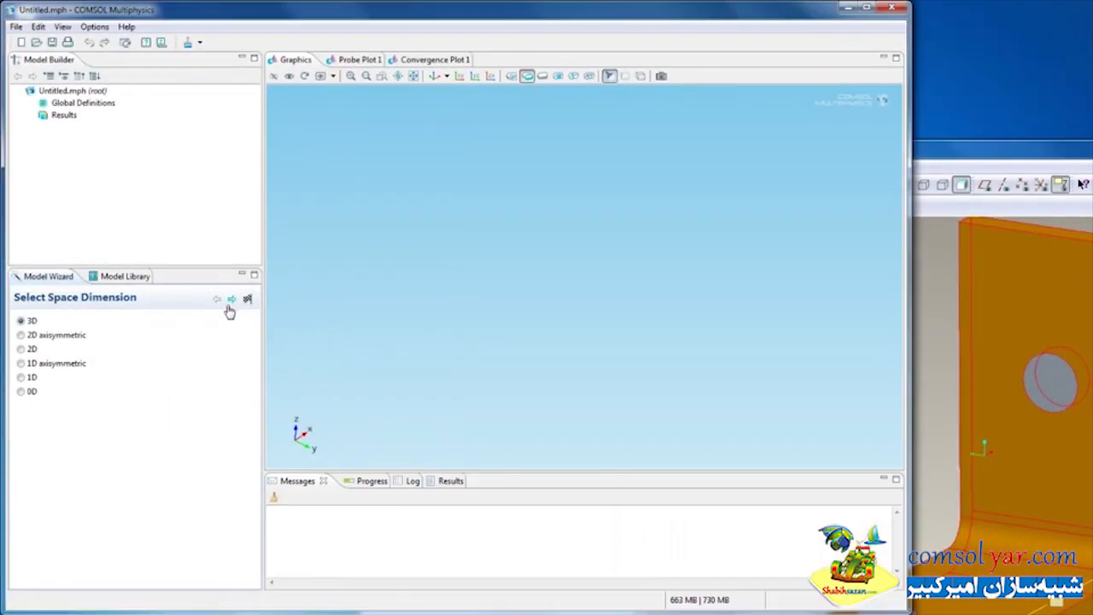
# Create a 3D model with the Joule Heating (jh) physics interface and a Stationary study
pyautogui.click(231, 299)
pyautogui.click(23, 418)
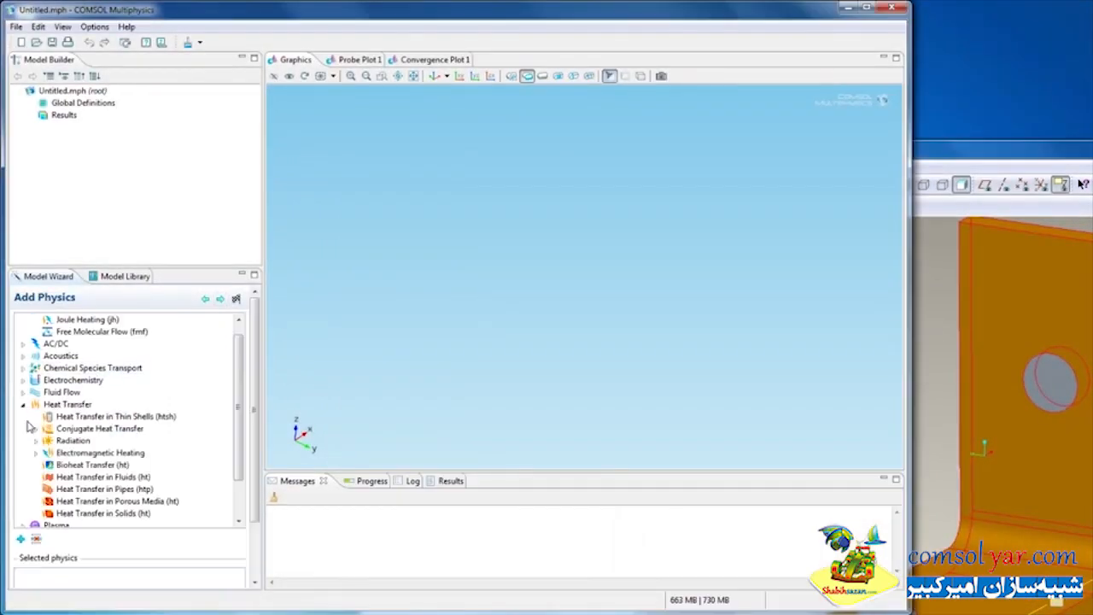
pyautogui.click(36, 453)
pyautogui.click(83, 478)
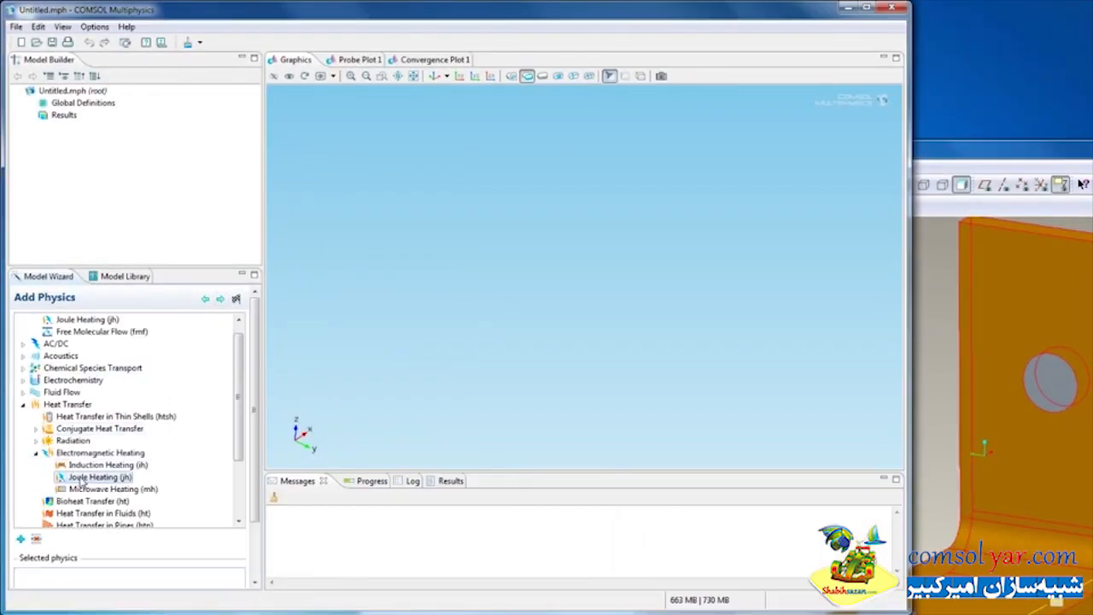
pyautogui.click(20, 539)
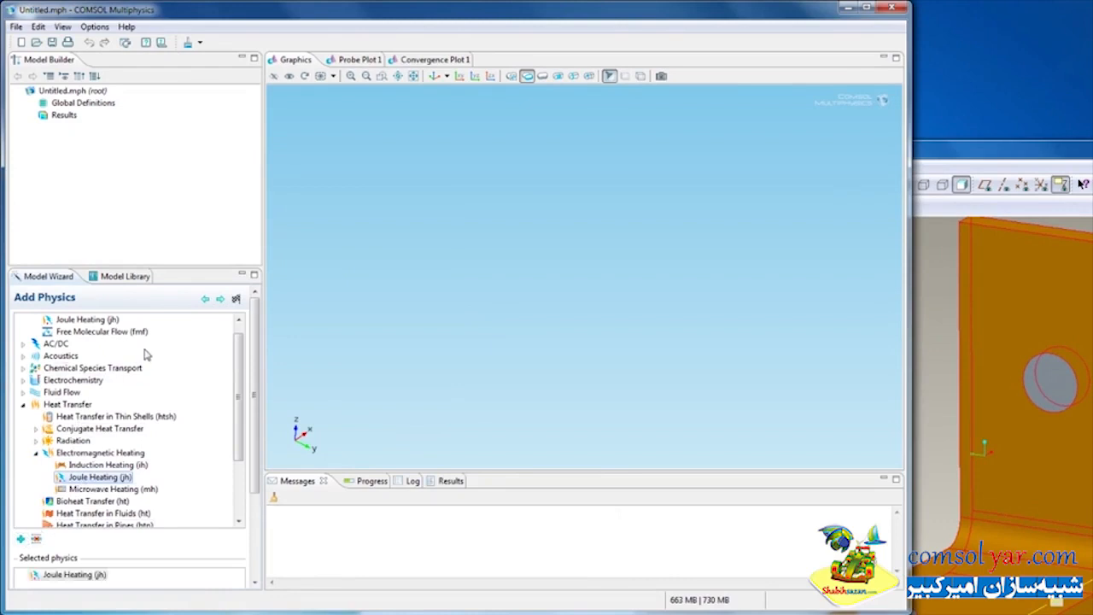
pyautogui.click(220, 299)
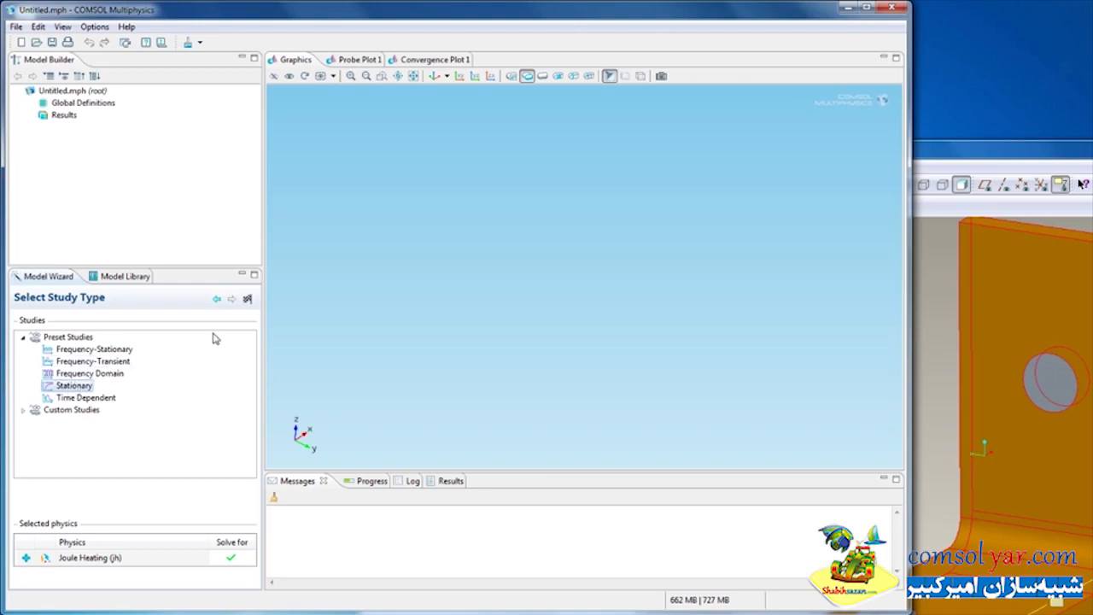
pyautogui.click(247, 299)
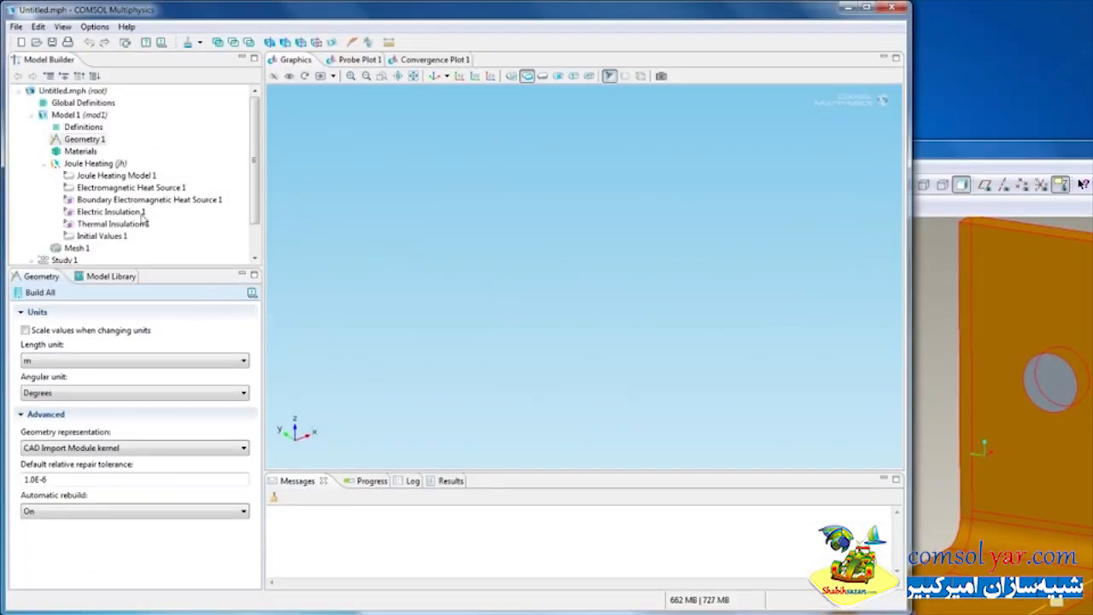
# Add a LiveLink for Pro/ENGINEER node to the geometry and synchronize to import the CAD busbar
pyautogui.rightClick(90, 140)
pyautogui.moveTo(162, 183)
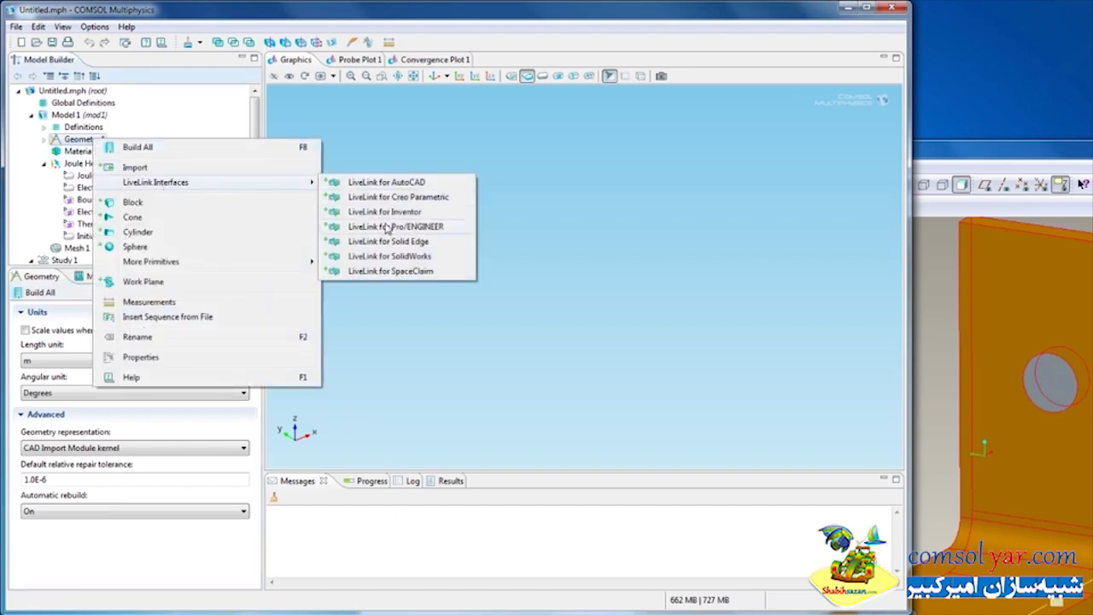
pyautogui.click(387, 227)
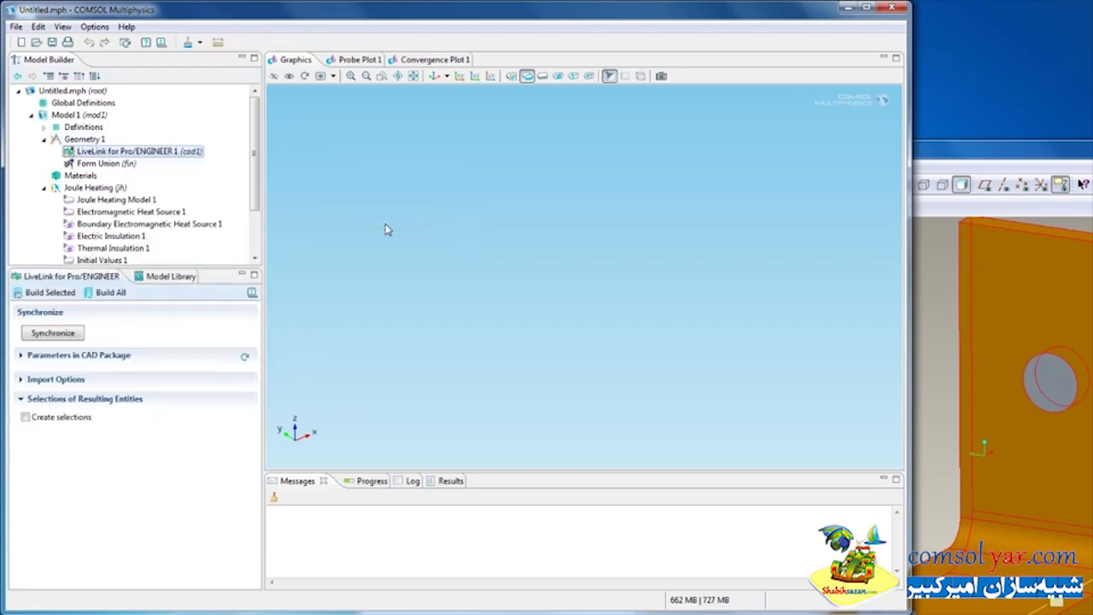
pyautogui.click(68, 335)
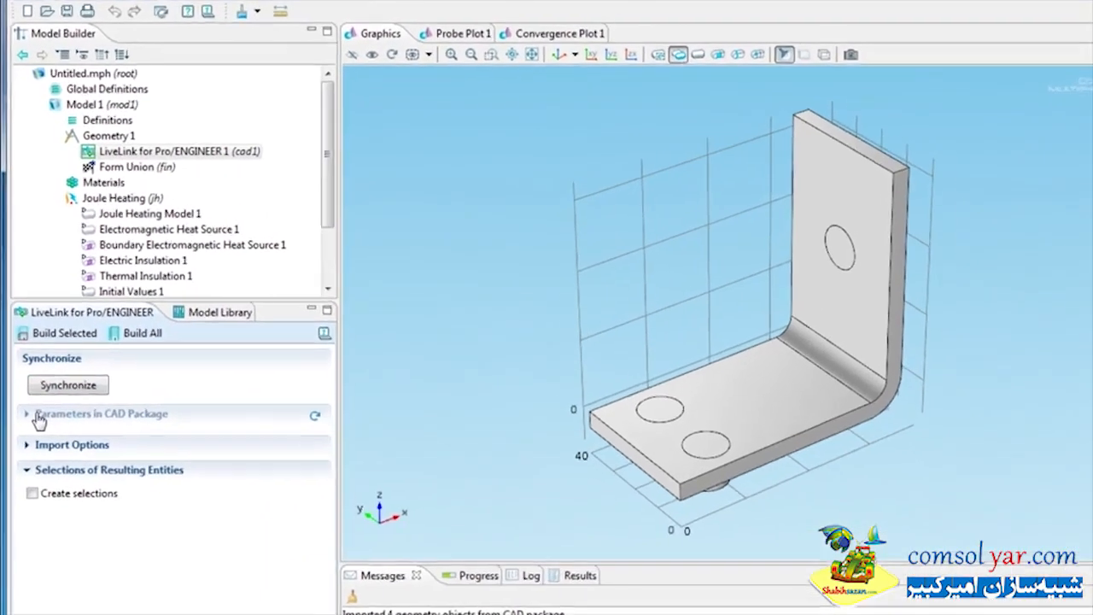
# Open the global Parameters and set the LL_d6 parameter expression to 80[mm]
pyautogui.click(32, 359)
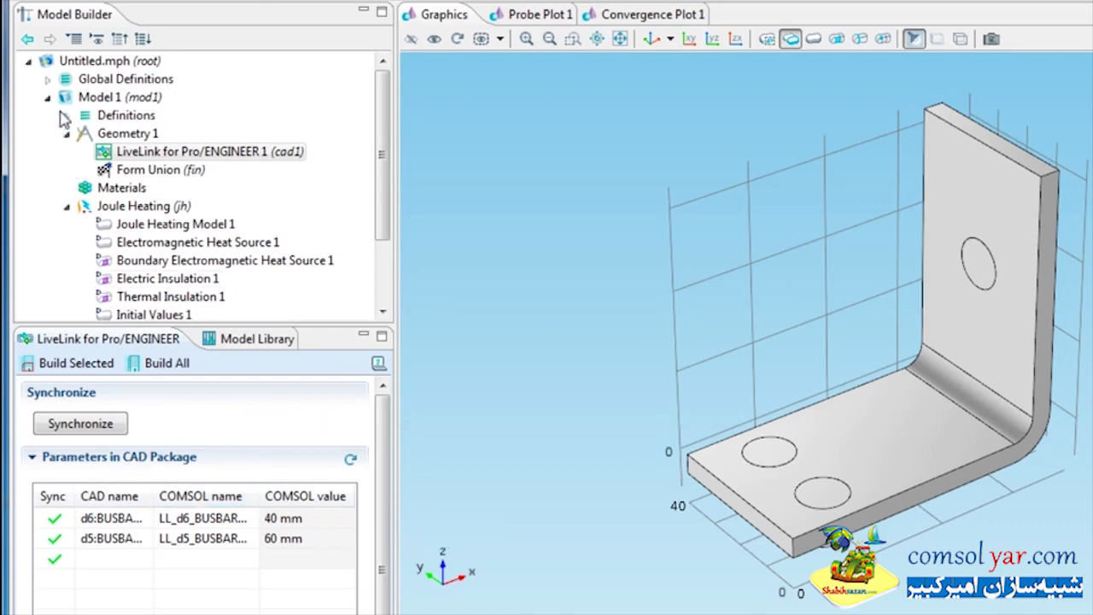
pyautogui.click(47, 78)
pyautogui.click(118, 99)
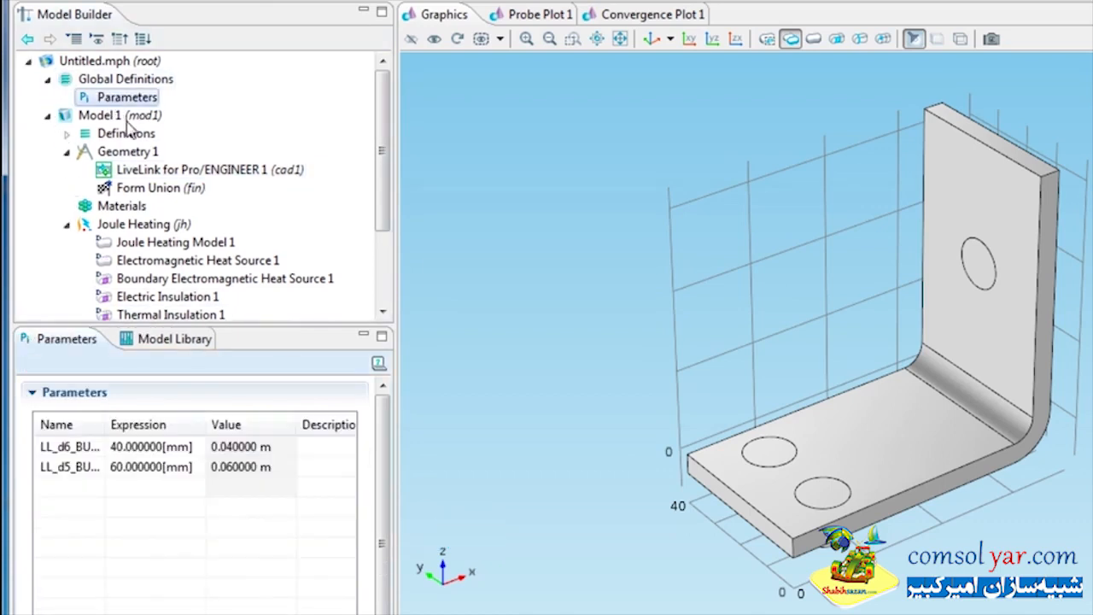
pyautogui.click(145, 446)
pyautogui.click(141, 447)
pyautogui.click(141, 446)
pyautogui.doubleClick(141, 446)
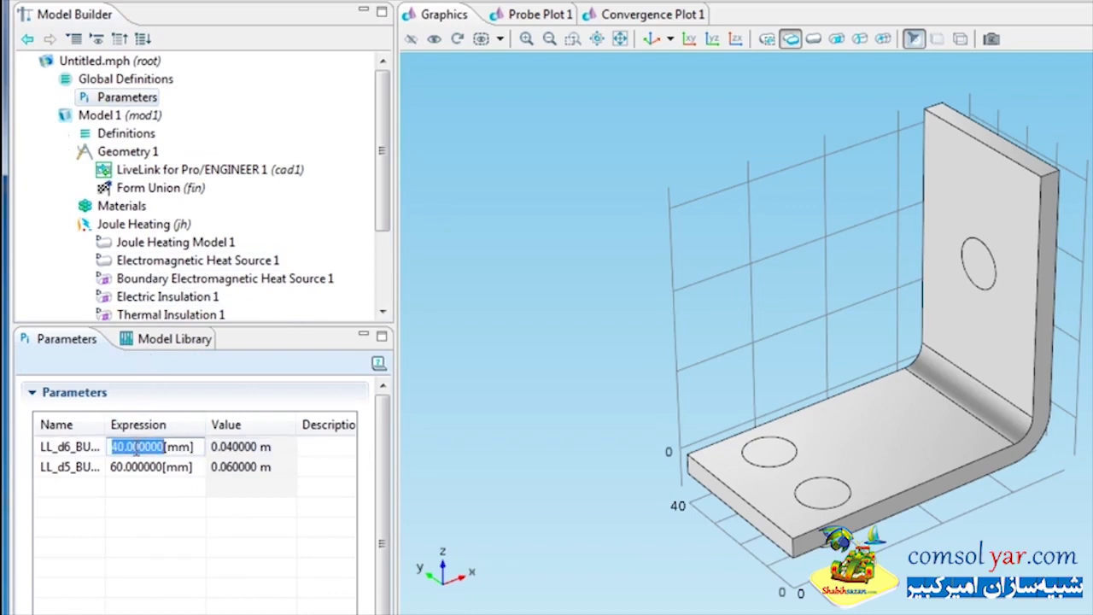
pyautogui.write('80')
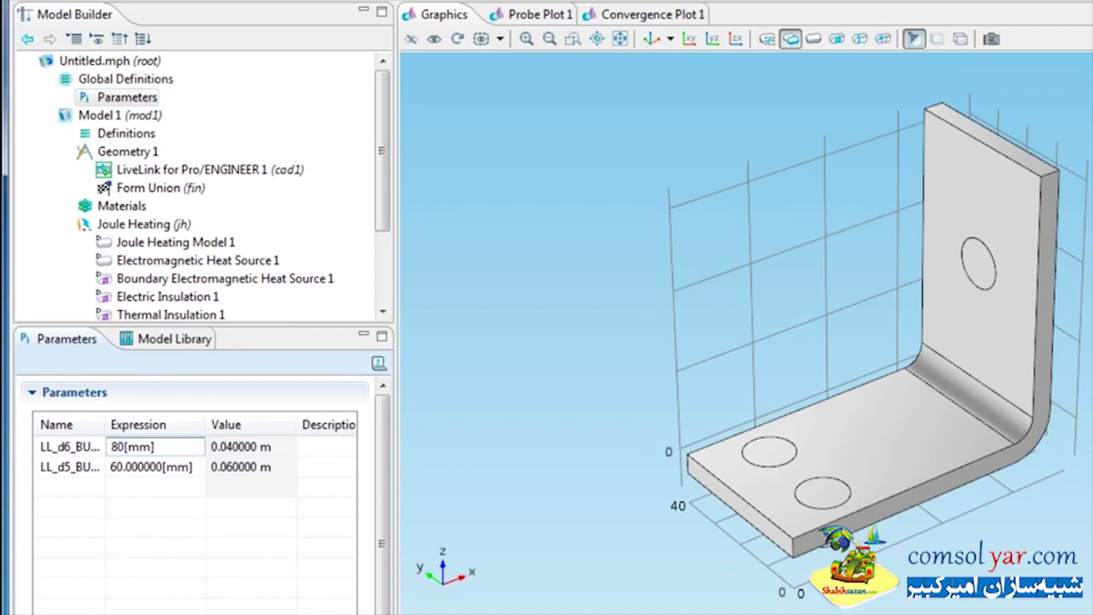
# Set the LL_d5 parameter expression to 100[mm]
pyautogui.click(128, 467)
pyautogui.click(128, 467)
pyautogui.doubleClick(128, 467)
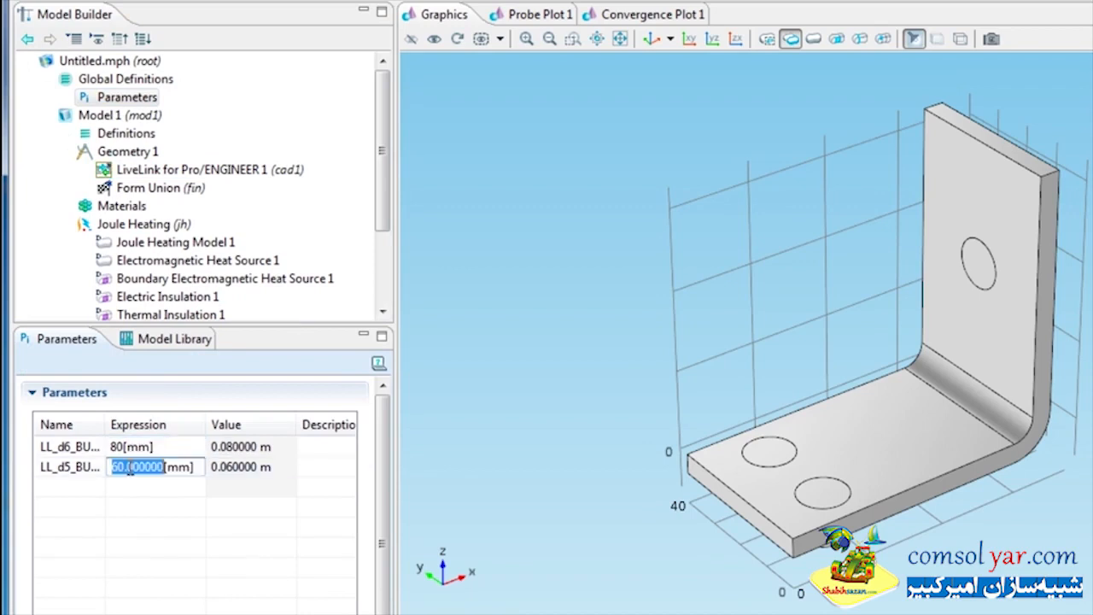
pyautogui.write('100')
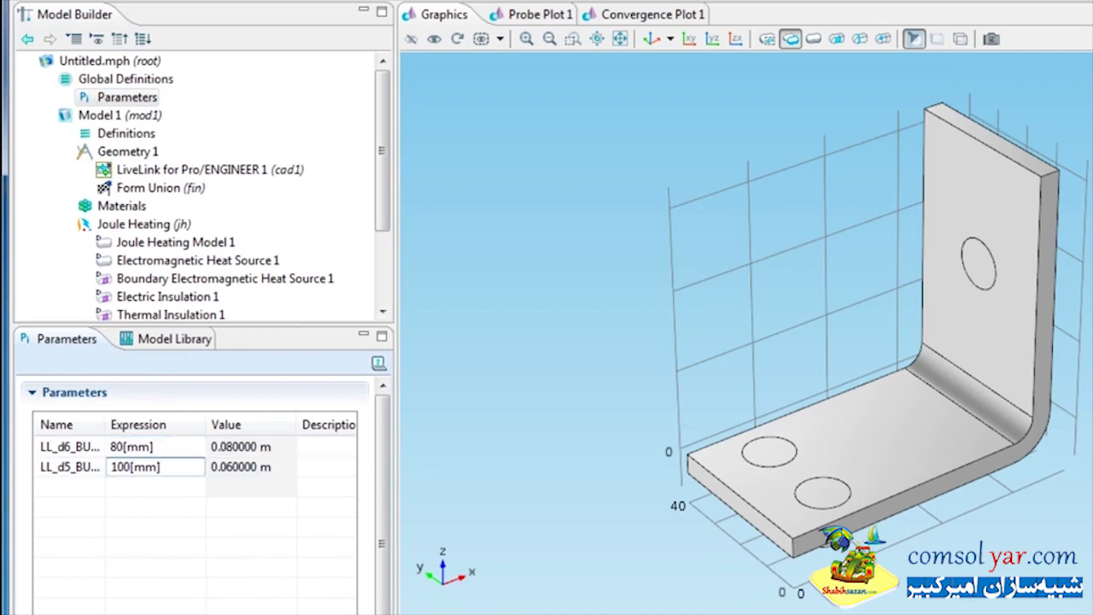
pyautogui.press('Return')
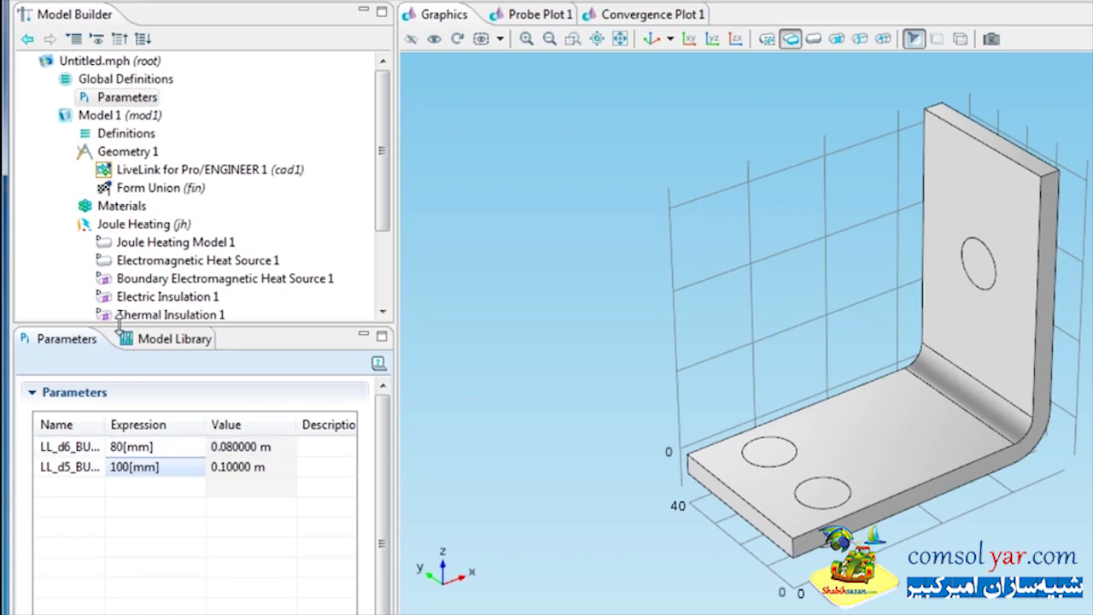
# Rebuild the LiveLink geometry with the updated parameters and zoom to fit the model
pyautogui.rightClick(141, 169)
pyautogui.click(192, 180)
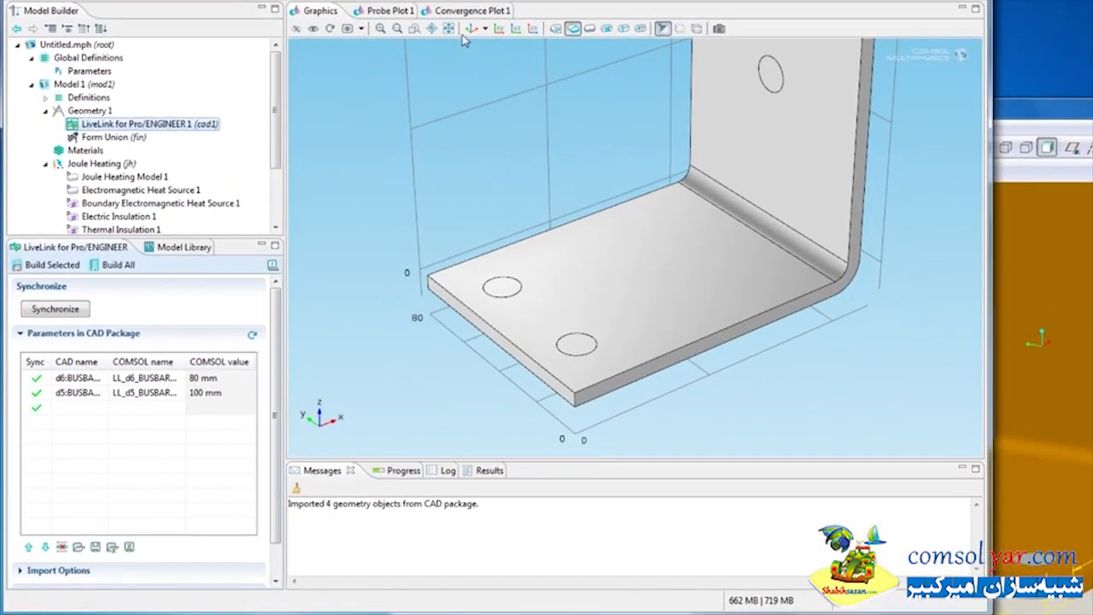
pyautogui.click(448, 29)
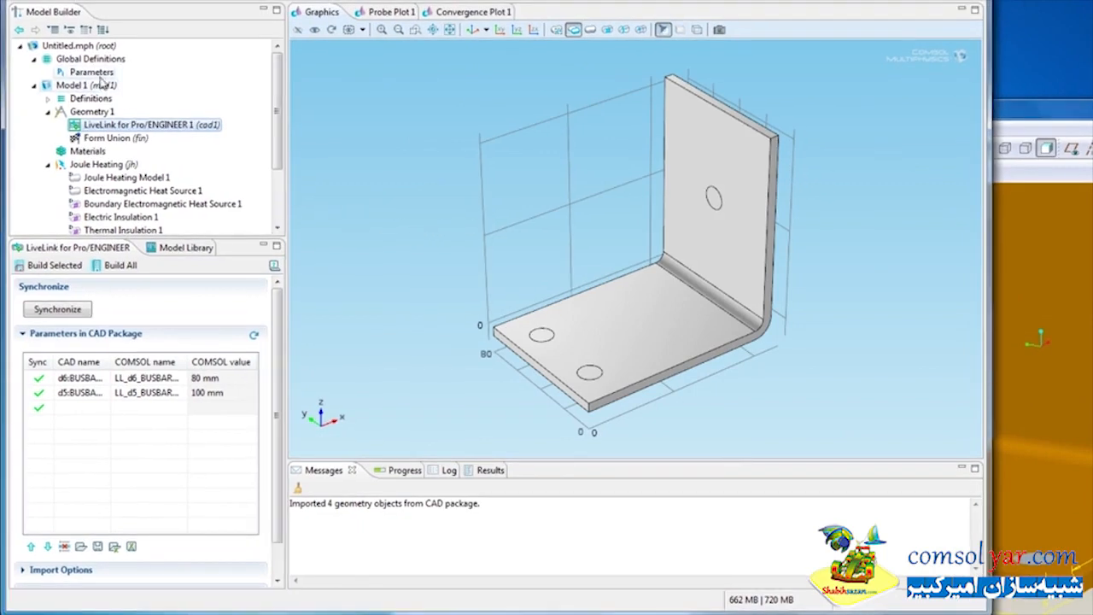
# Load additional global parameters from the file busbar_parameters.txt
pyautogui.click(91, 72)
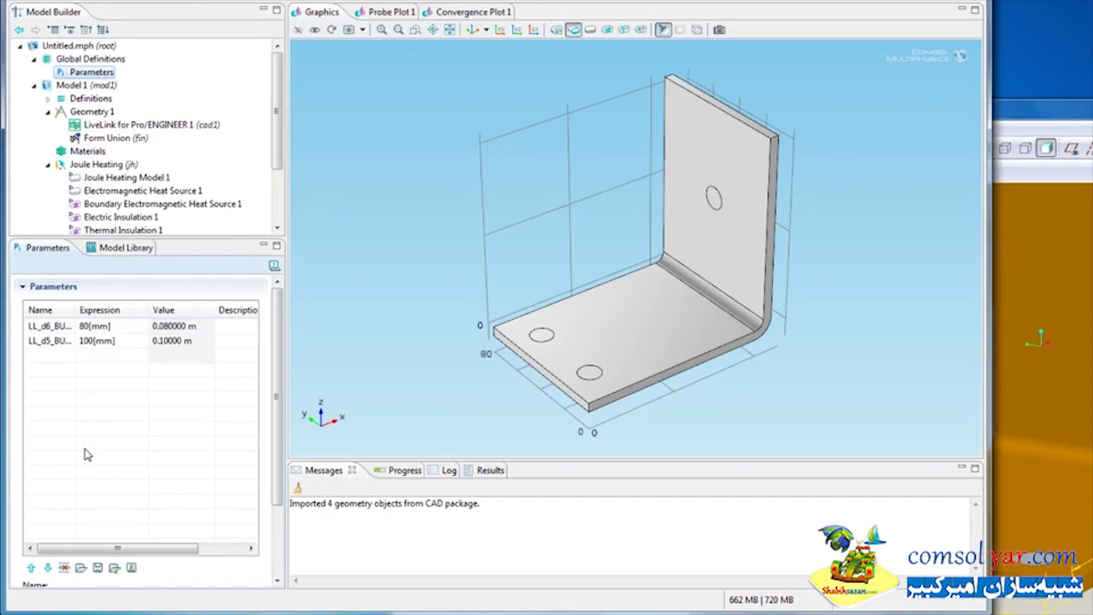
pyautogui.click(81, 568)
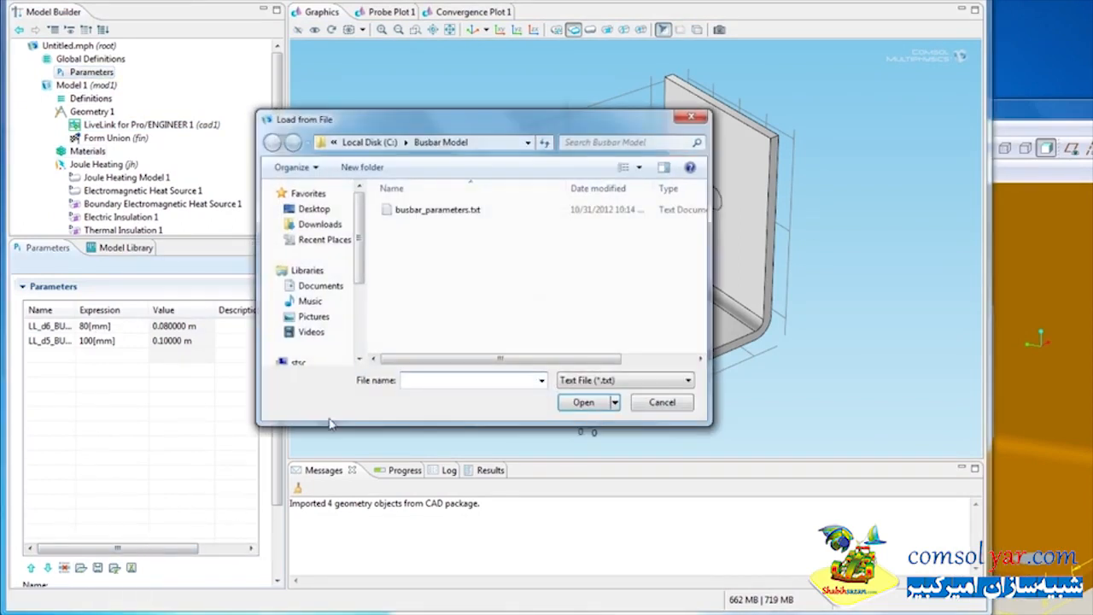
pyautogui.click(461, 211)
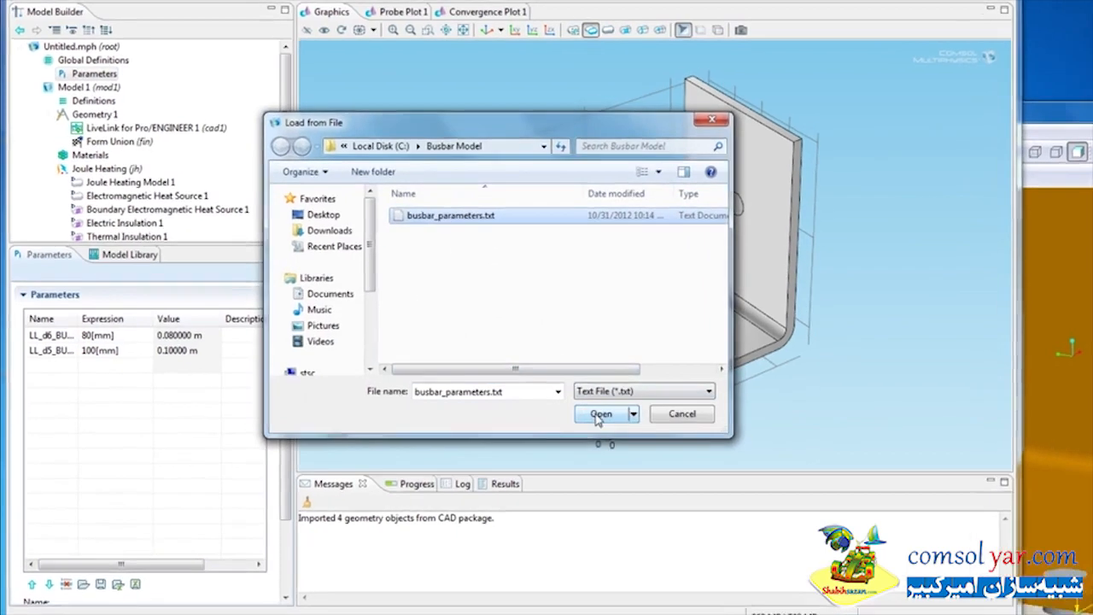
pyautogui.click(583, 402)
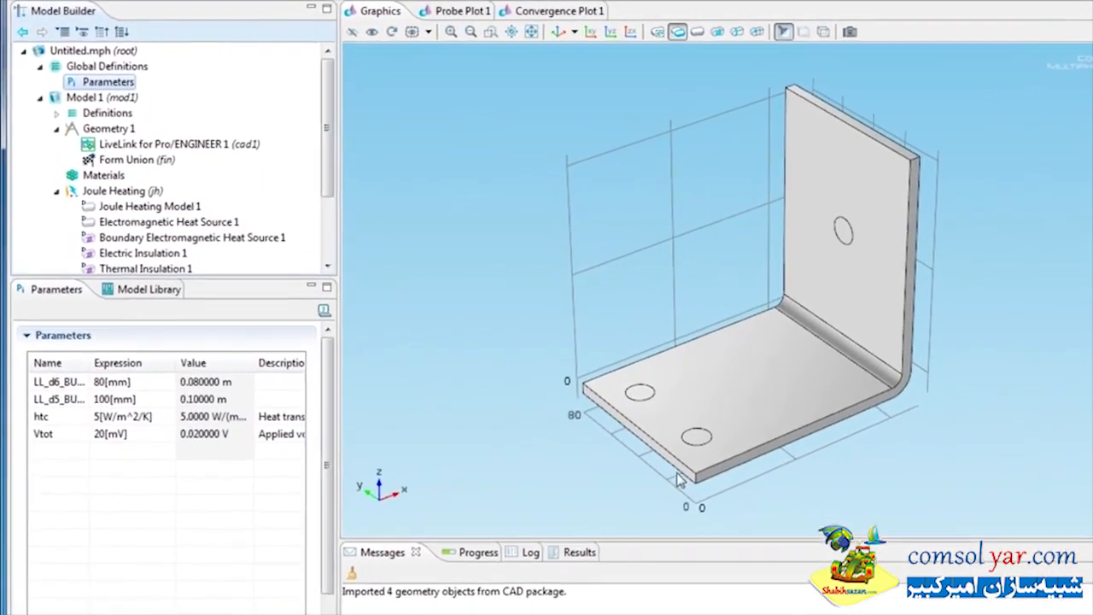
pyautogui.click(68, 415)
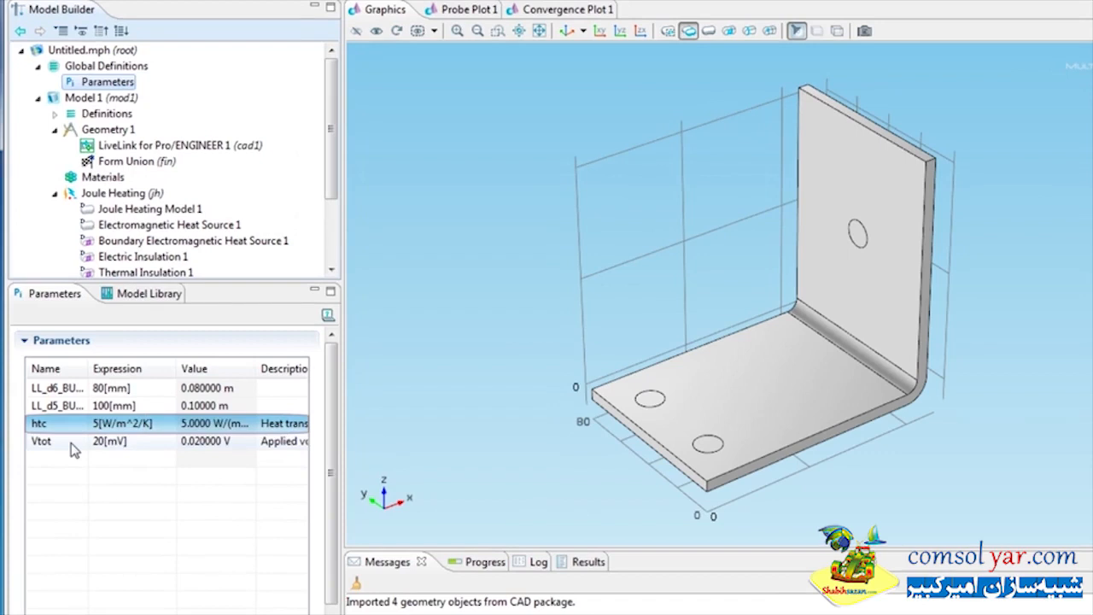
pyautogui.click(73, 443)
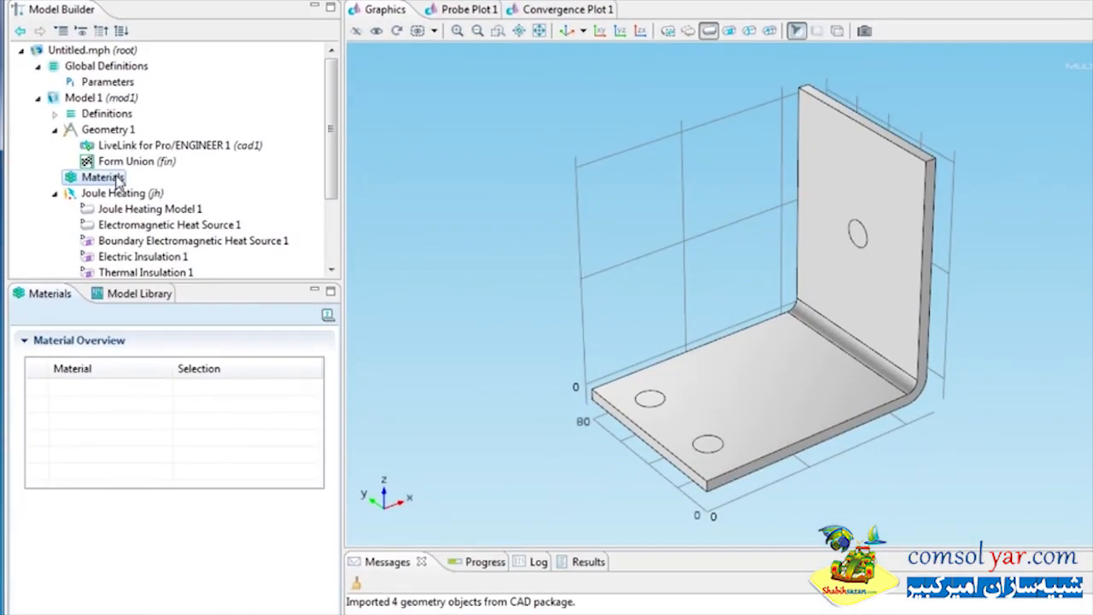
# Add Titanium beta-21S from the Built-In material library to the model
pyautogui.rightClick(118, 180)
pyautogui.click(195, 207)
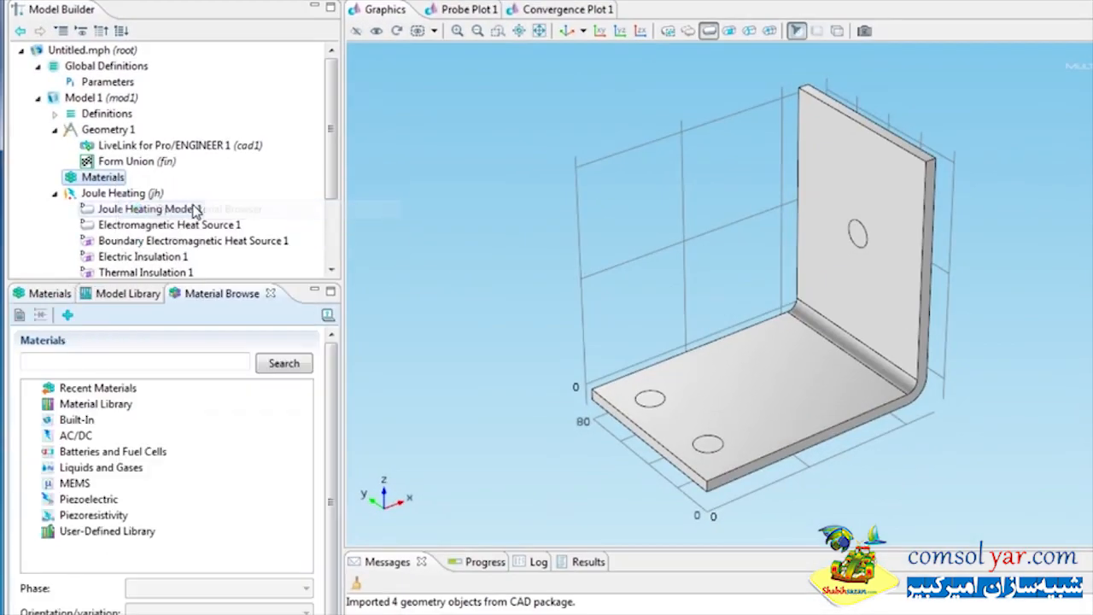
pyautogui.click(33, 421)
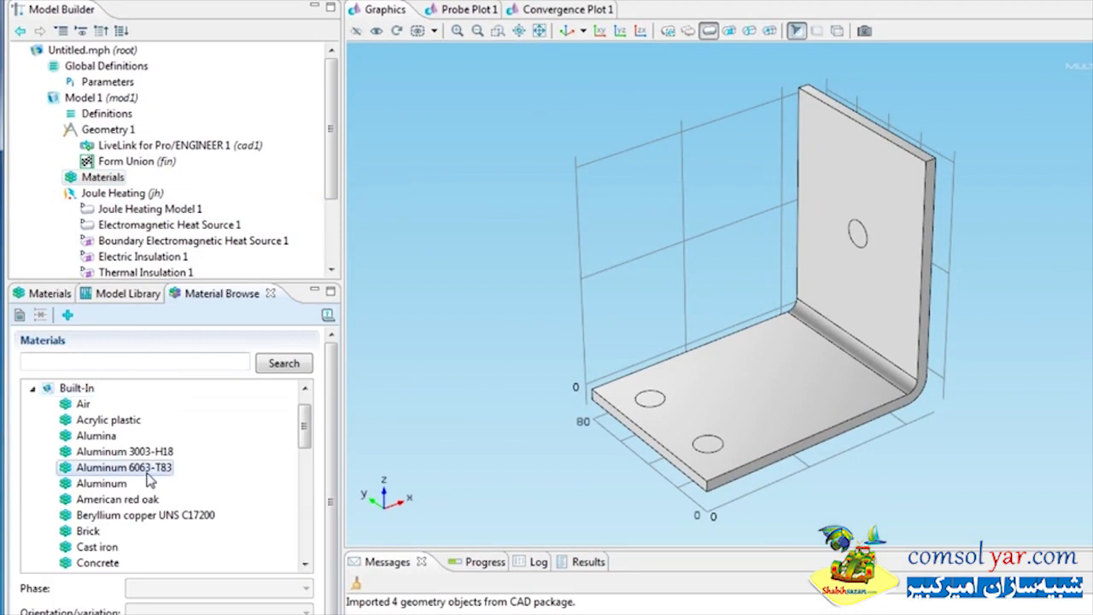
pyautogui.scroll(-9, 146, 478)
pyautogui.click(147, 501)
pyautogui.rightClick(147, 501)
pyautogui.click(184, 506)
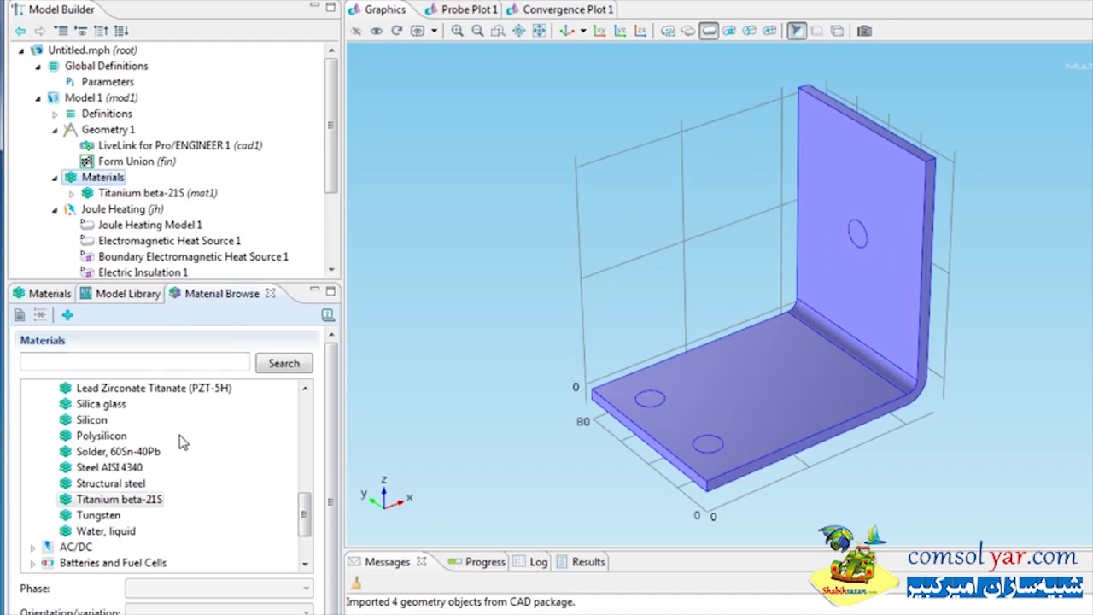
# Add Copper from the Built-In library and assign it to the busbar domain
pyautogui.scroll(5, 182, 442)
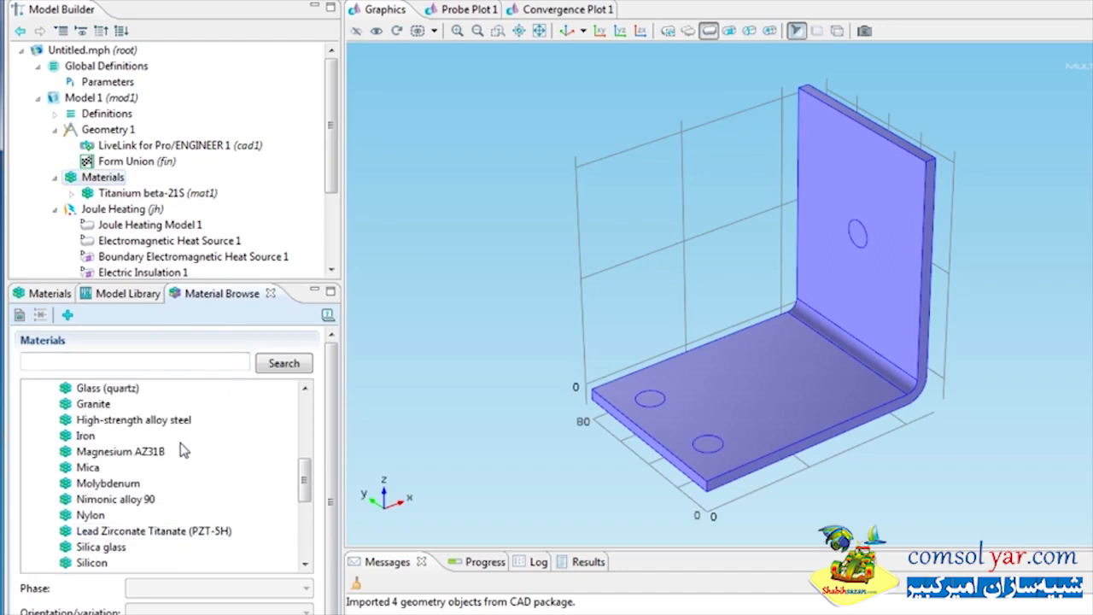
pyautogui.rightClick(90, 452)
pyautogui.click(139, 467)
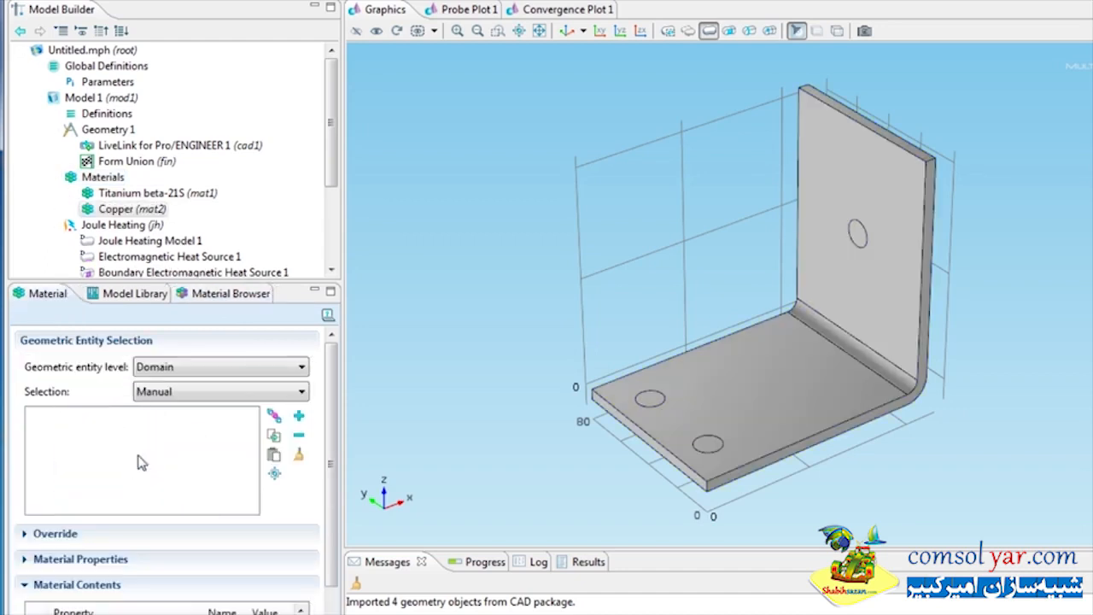
pyautogui.click(766, 381)
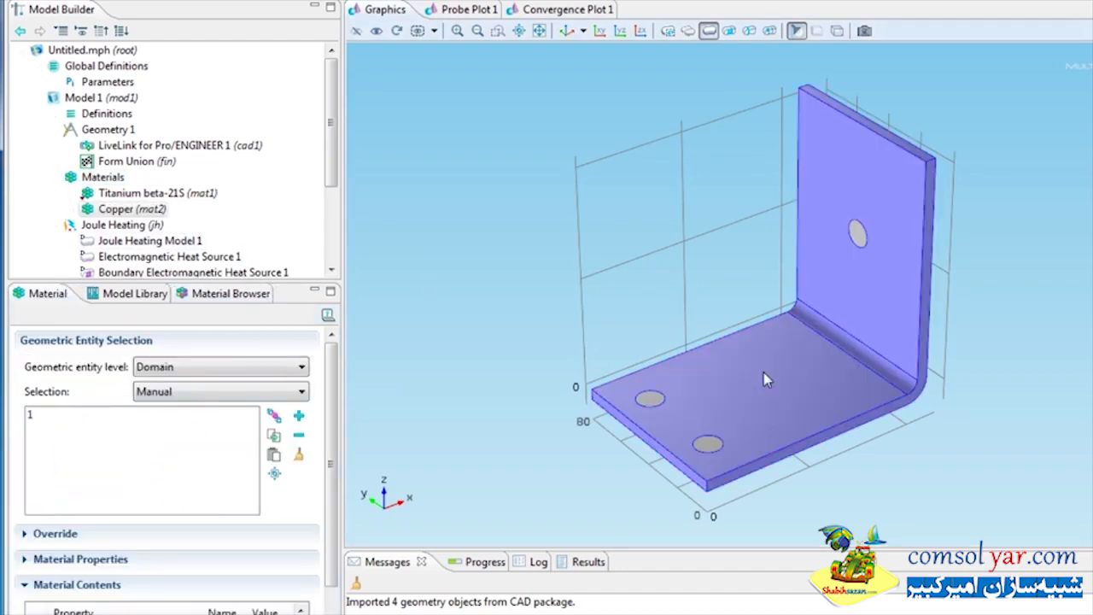
# Add a Convective Cooling boundary condition to Joule Heating applied to all boundaries
pyautogui.scroll(-3, 184, 202)
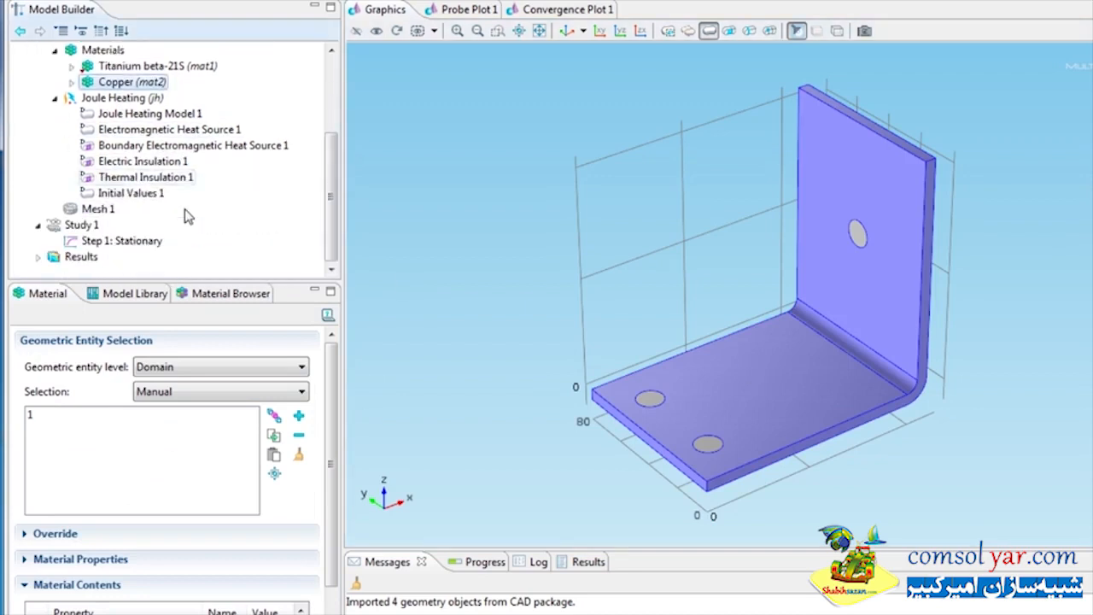
pyautogui.rightClick(145, 98)
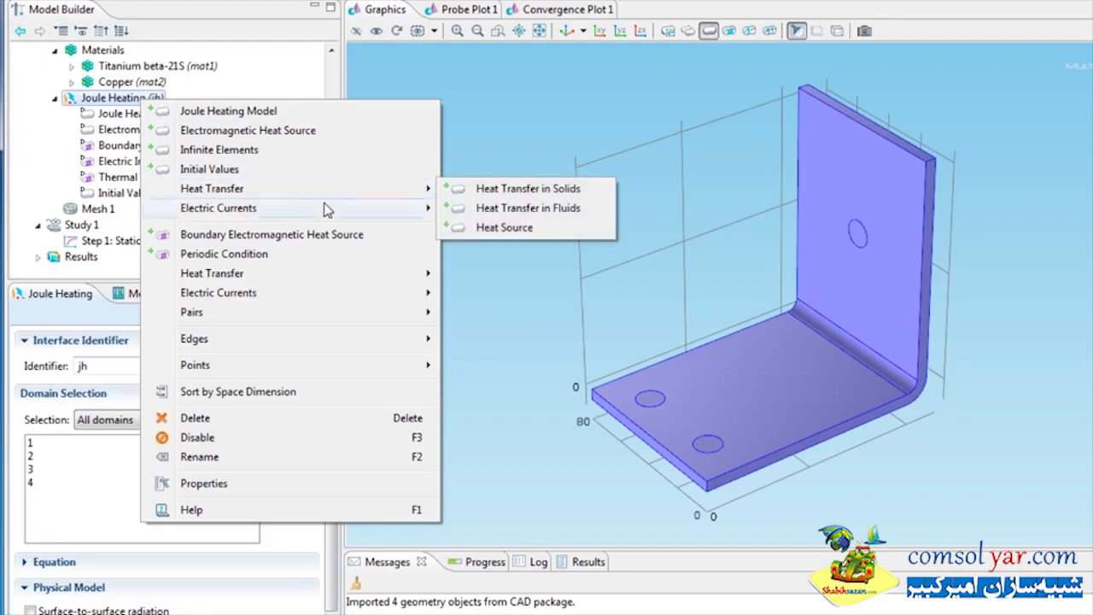
pyautogui.moveTo(407, 280)
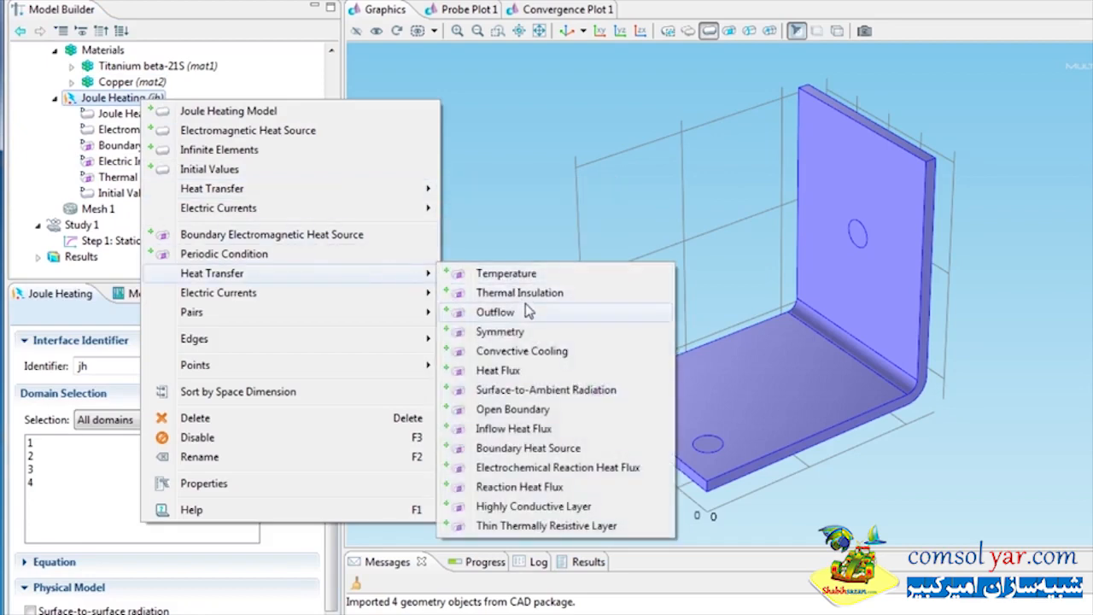
pyautogui.click(522, 351)
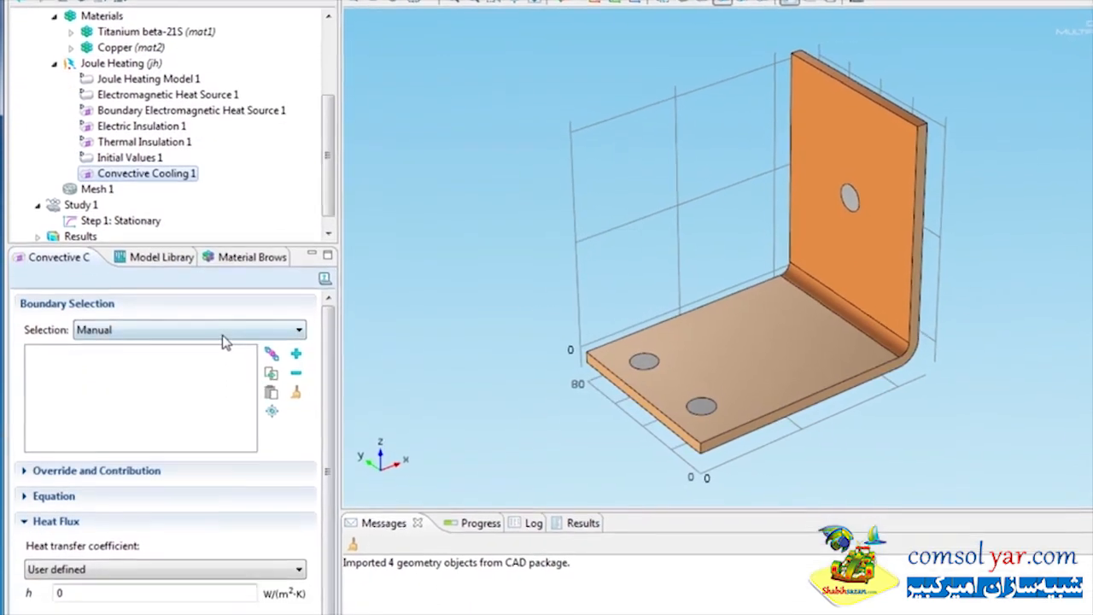
pyautogui.click(229, 368)
pyautogui.click(230, 395)
# Remove the three bolt-hole surfaces from the Convective Cooling selection and set its heat transfer coefficient to htc
pyautogui.moveTo(719, 294); pyautogui.dragTo(783, 251)
pyautogui.click(849, 137)
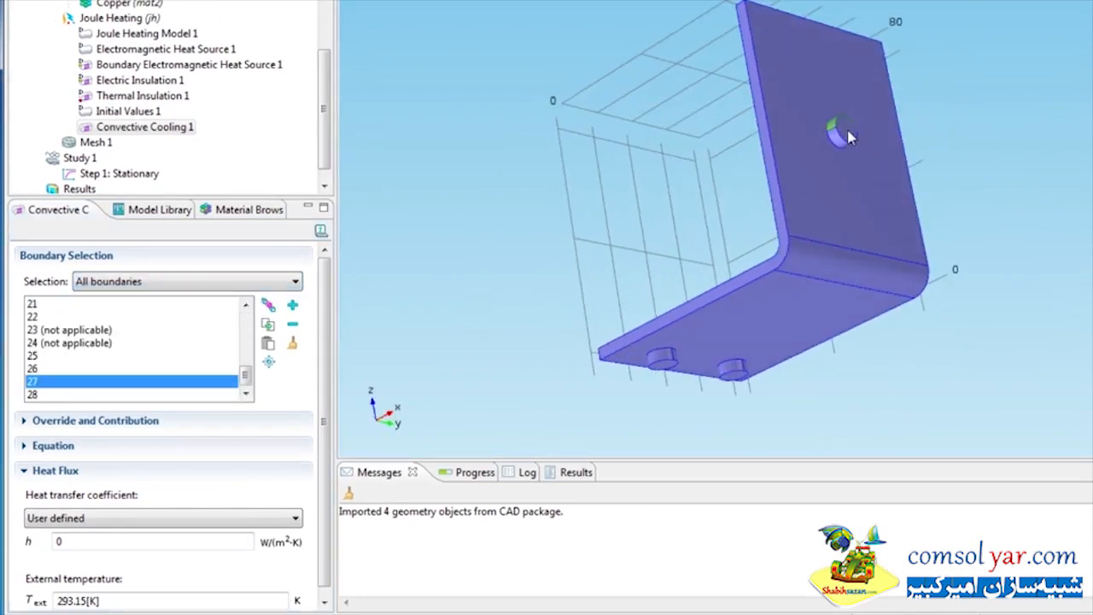
pyautogui.click(849, 137)
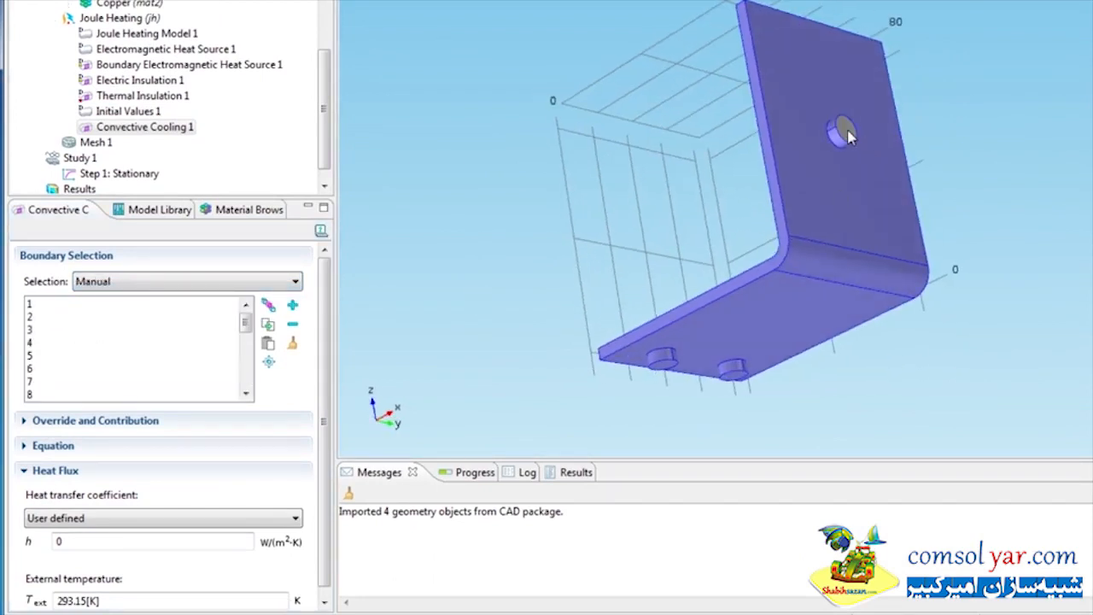
pyautogui.click(736, 375)
pyautogui.click(735, 375)
pyautogui.rightClick(735, 375)
pyautogui.click(668, 371)
pyautogui.click(667, 371)
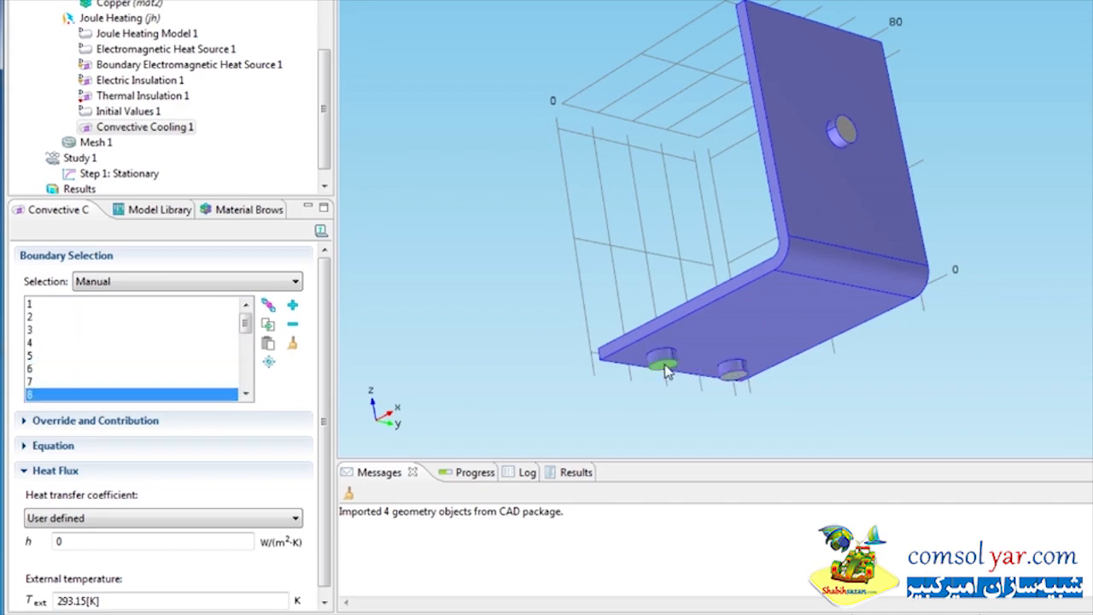
pyautogui.rightClick(668, 371)
pyautogui.doubleClick(96, 541)
pyautogui.write('htc')
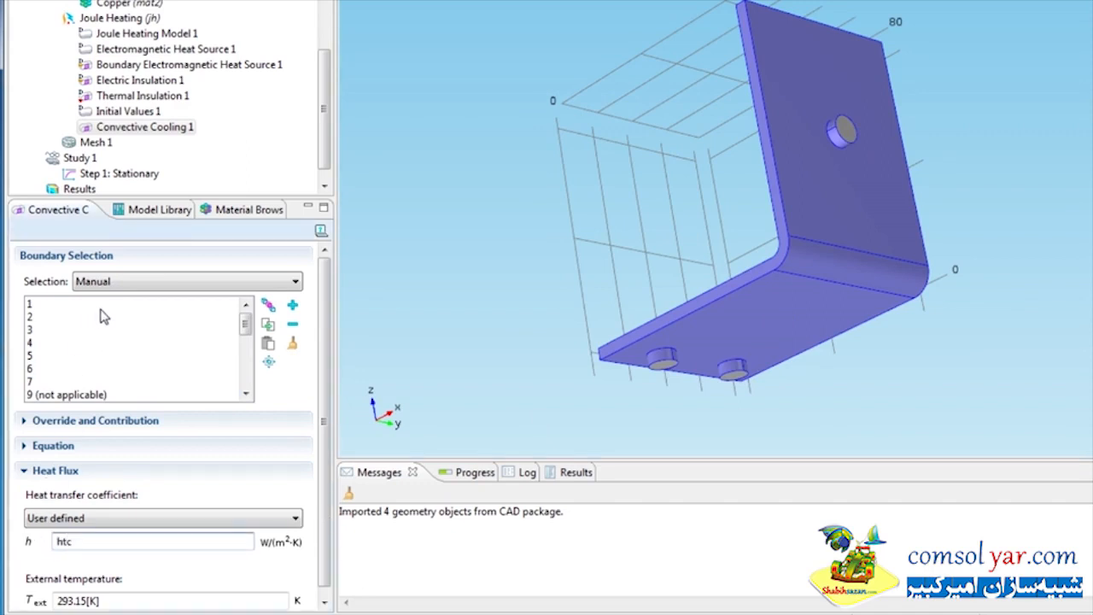
# Add a Ground boundary condition on the two lower bolt-hole surfaces
pyautogui.rightClick(141, 17)
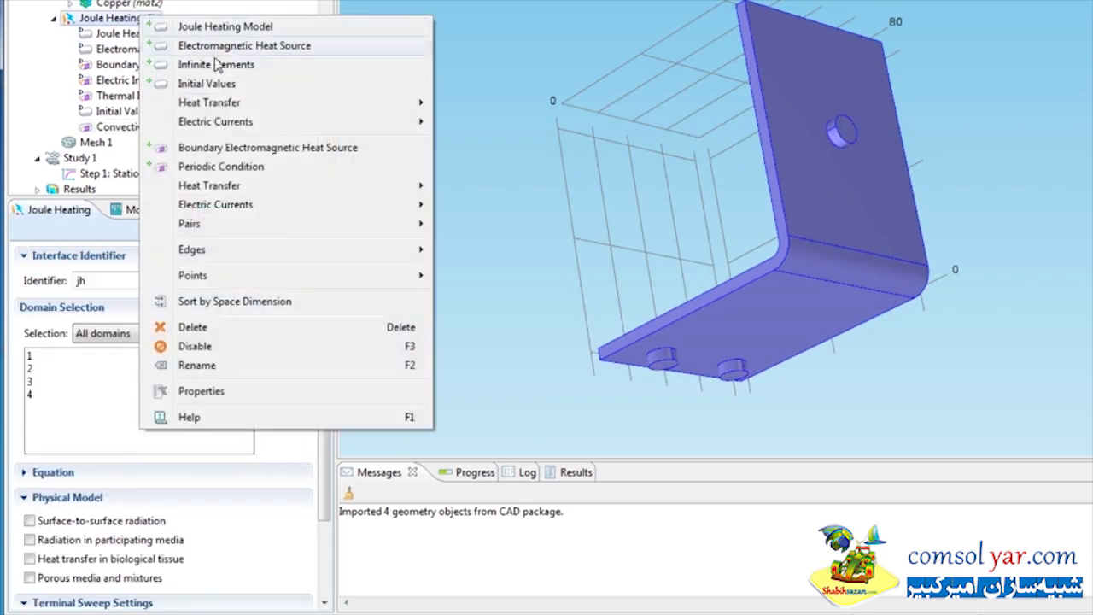
pyautogui.moveTo(305, 206)
pyautogui.click(477, 226)
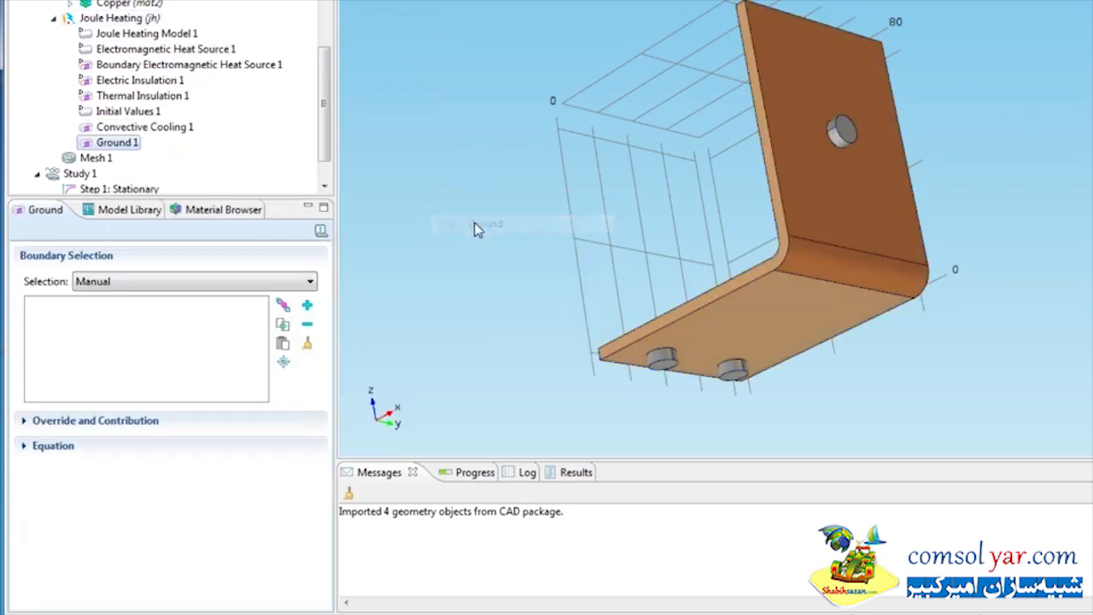
pyautogui.click(663, 361)
pyautogui.click(732, 375)
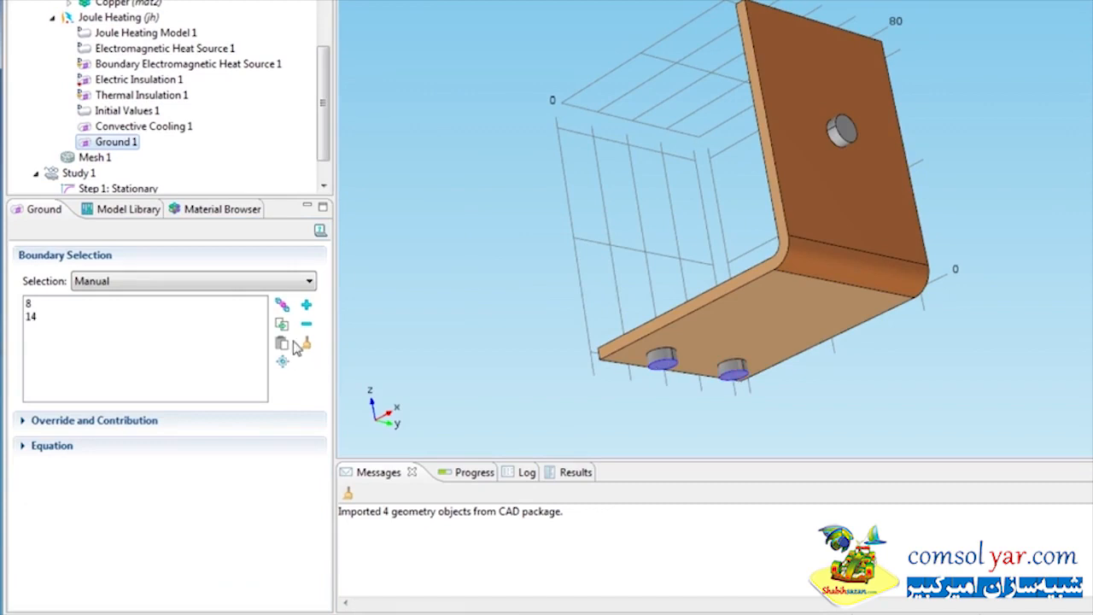
# Add an Electric Potential on the upper bolt-hole surface with electric potential Vtot
pyautogui.rightClick(128, 21)
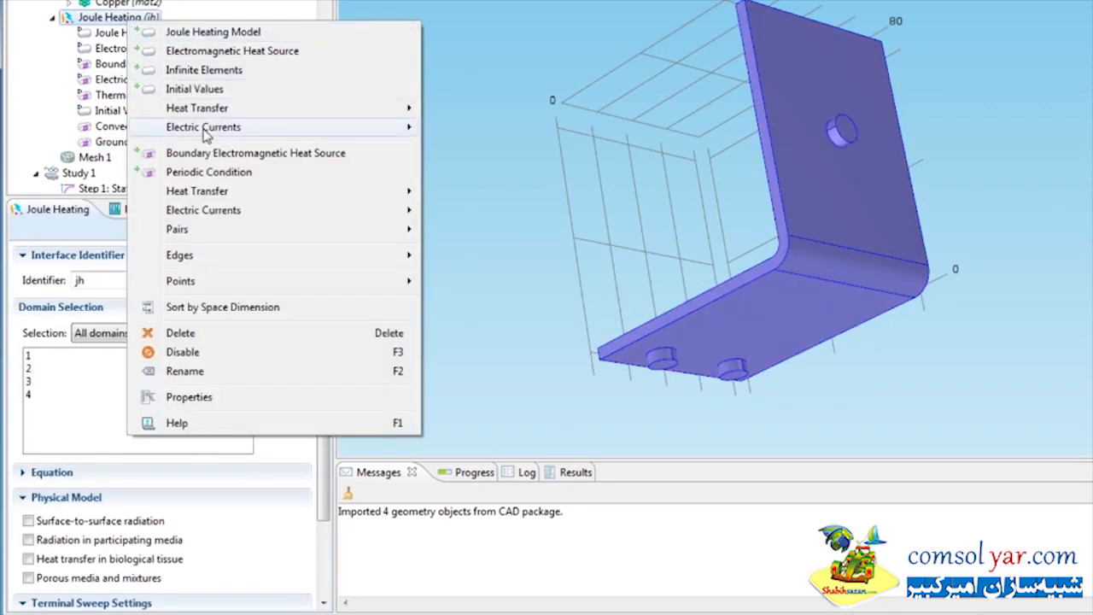
pyautogui.moveTo(261, 211)
pyautogui.click(482, 247)
pyautogui.click(843, 130)
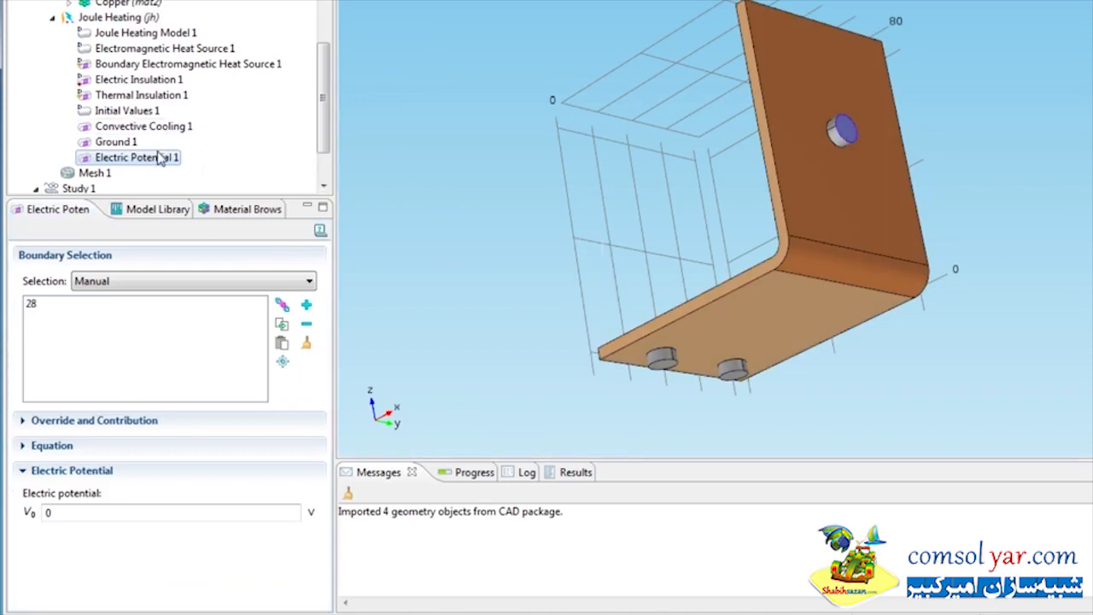
pyautogui.doubleClick(60, 512)
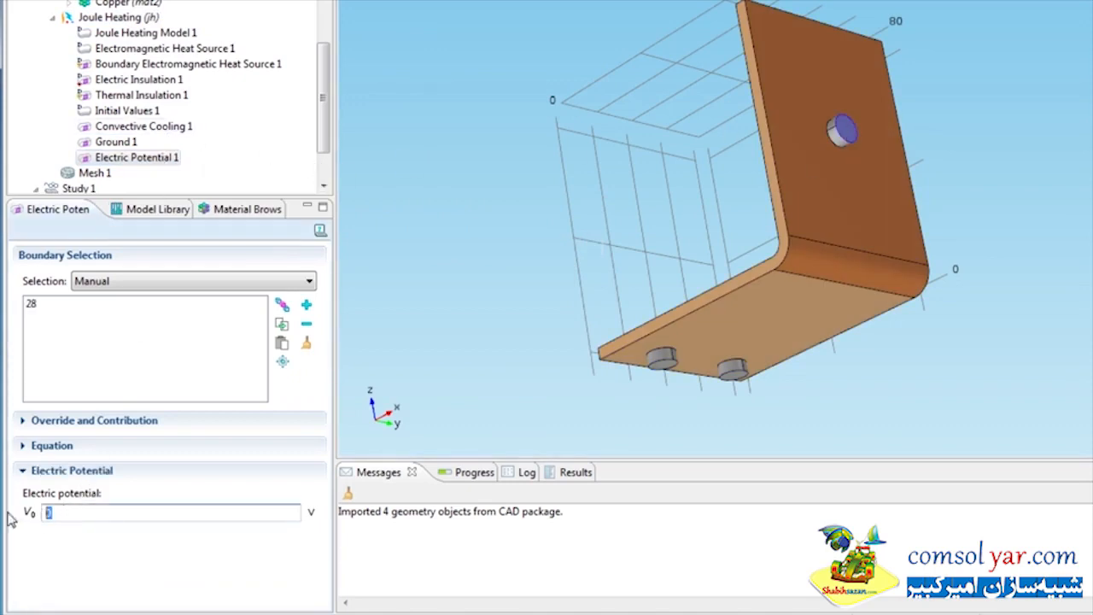
pyautogui.write('Vtot')
# Add a Domain Probe under Definitions with the expression T-20[degC]
pyautogui.moveTo(325, 122); pyautogui.dragTo(330, 73)
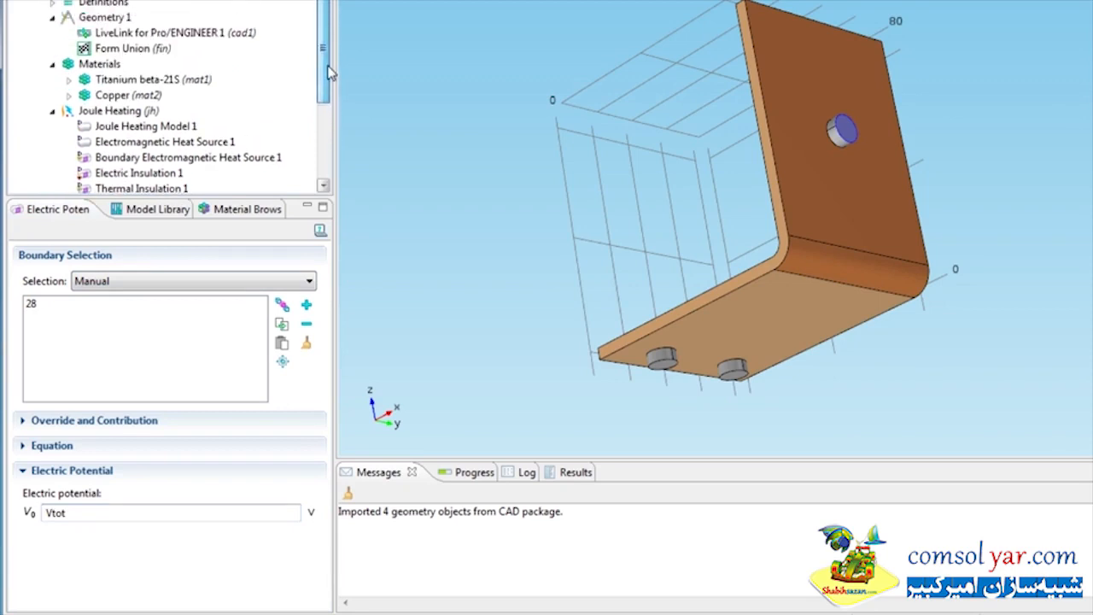
pyautogui.click(102, 4)
pyautogui.rightClick(109, 4)
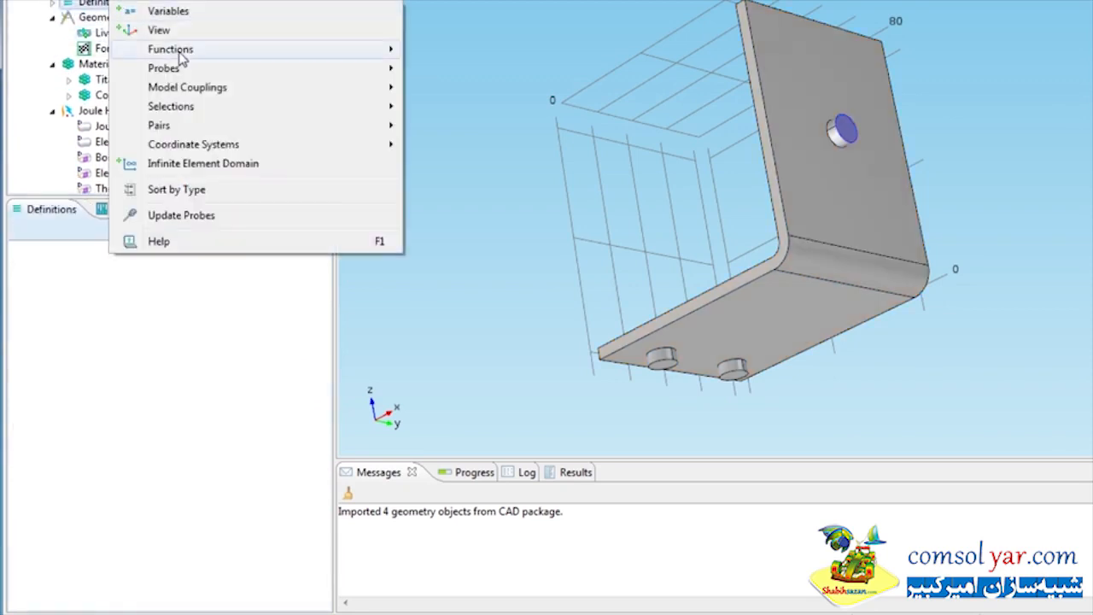
pyautogui.moveTo(186, 69)
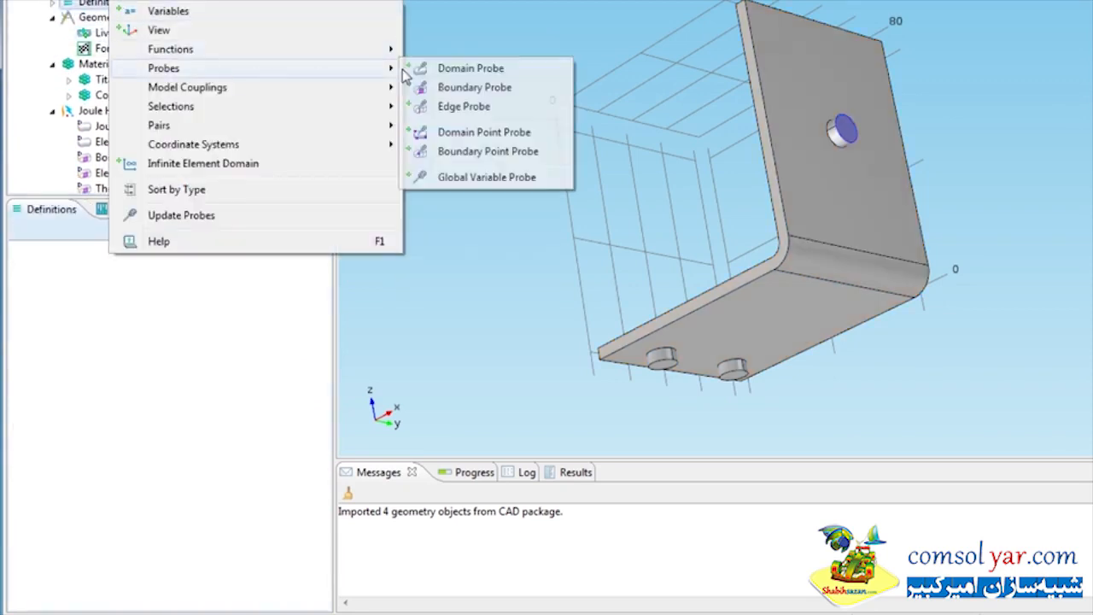
pyautogui.click(467, 72)
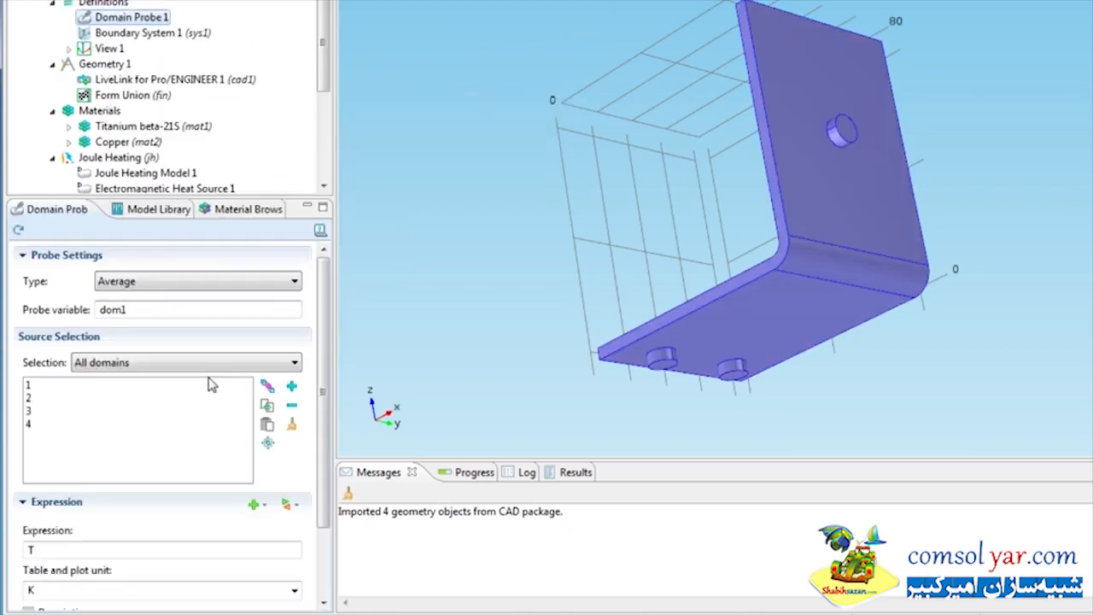
pyautogui.click(263, 295)
pyautogui.click(264, 292)
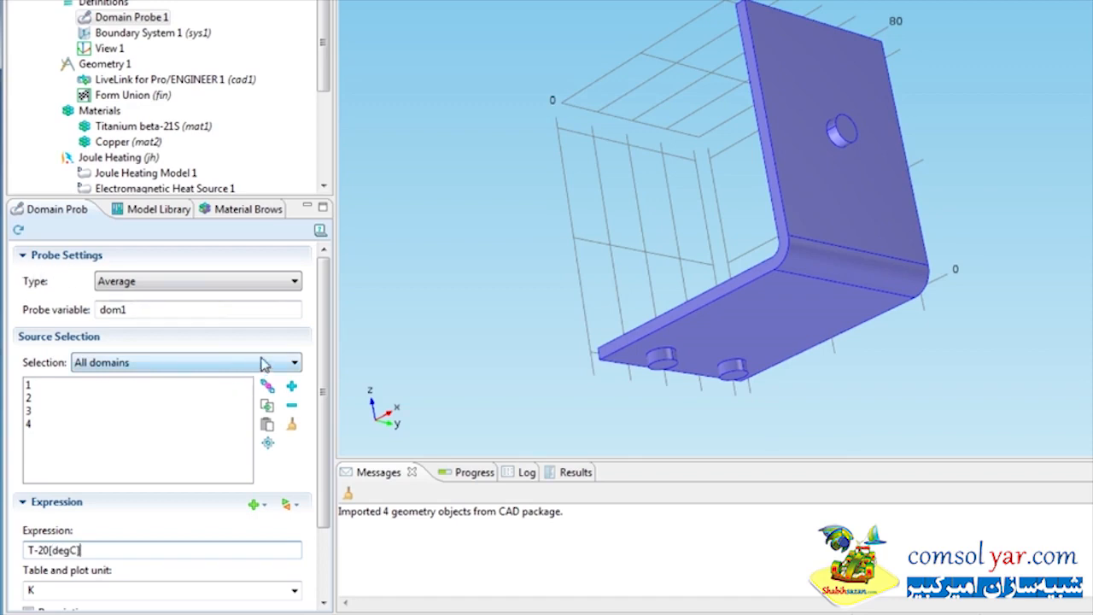
# Add a Parametric Sweep to Study 1 with LL_d6_BUSBAR_PRT ranging from 40 to 80 in steps of 20
pyautogui.scroll(-3, 323, 79)
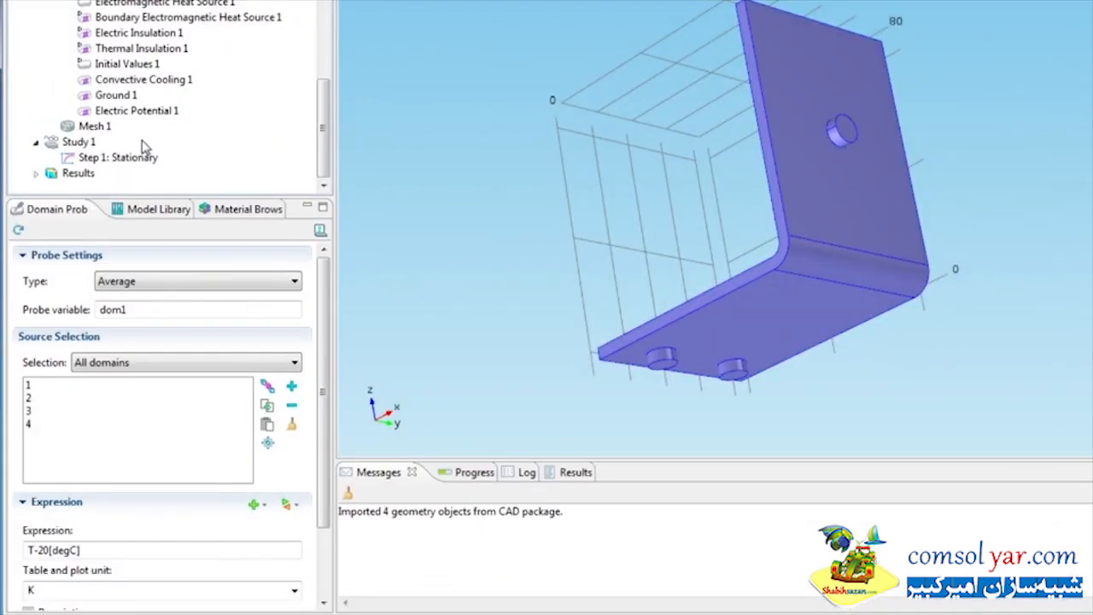
pyautogui.rightClick(79, 143)
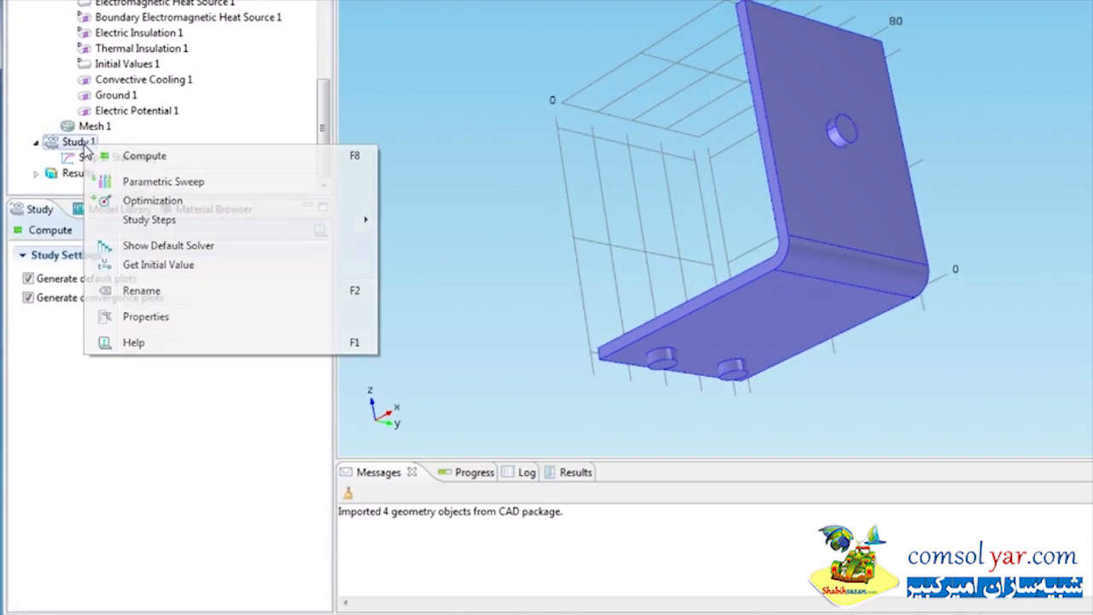
pyautogui.click(142, 183)
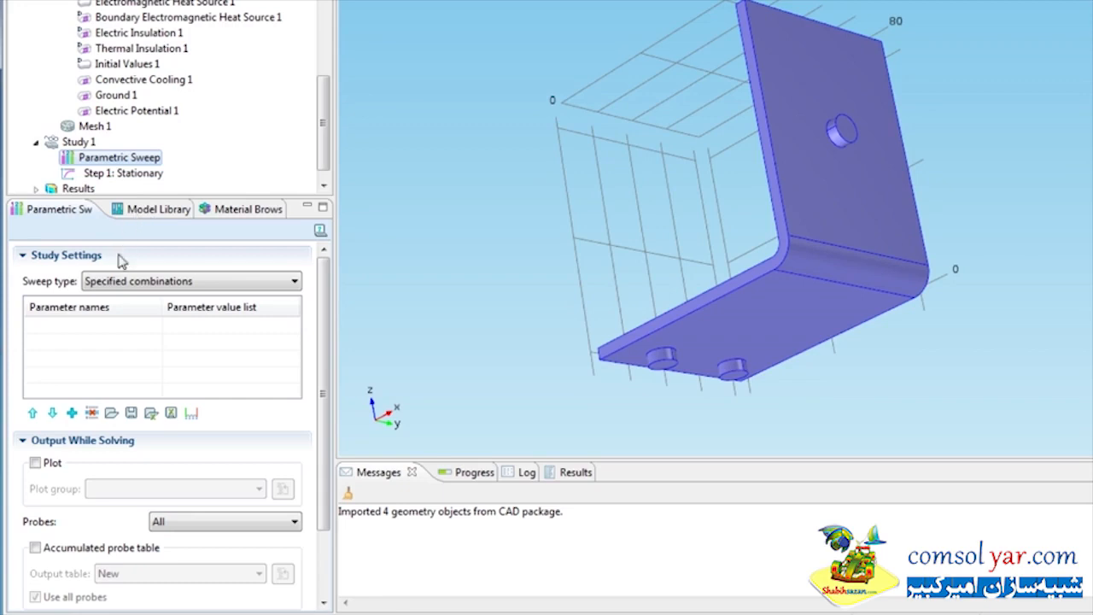
pyautogui.click(71, 413)
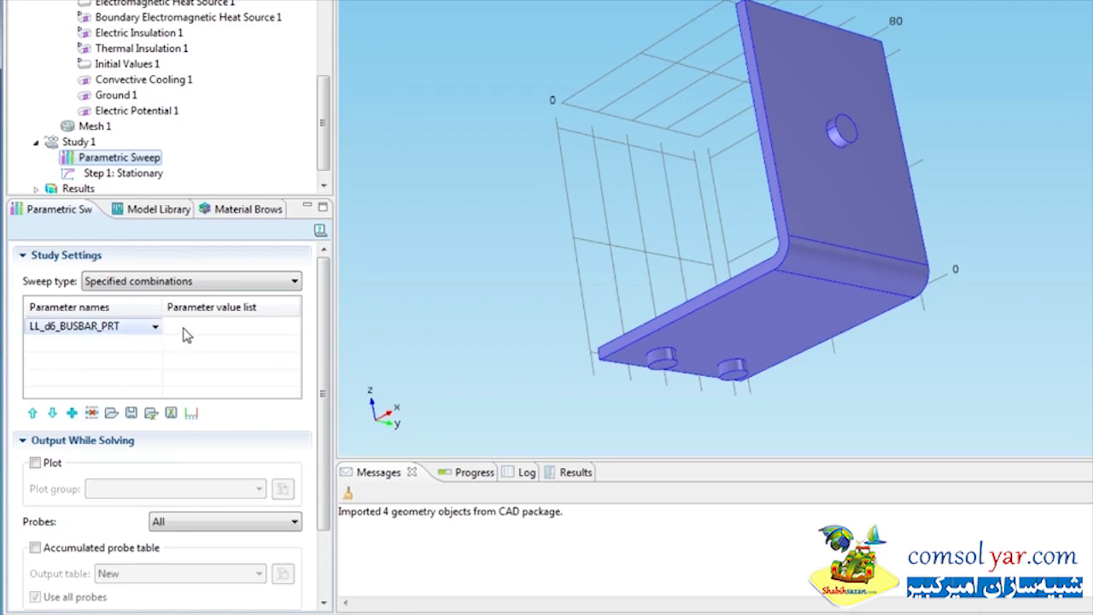
pyautogui.click(192, 412)
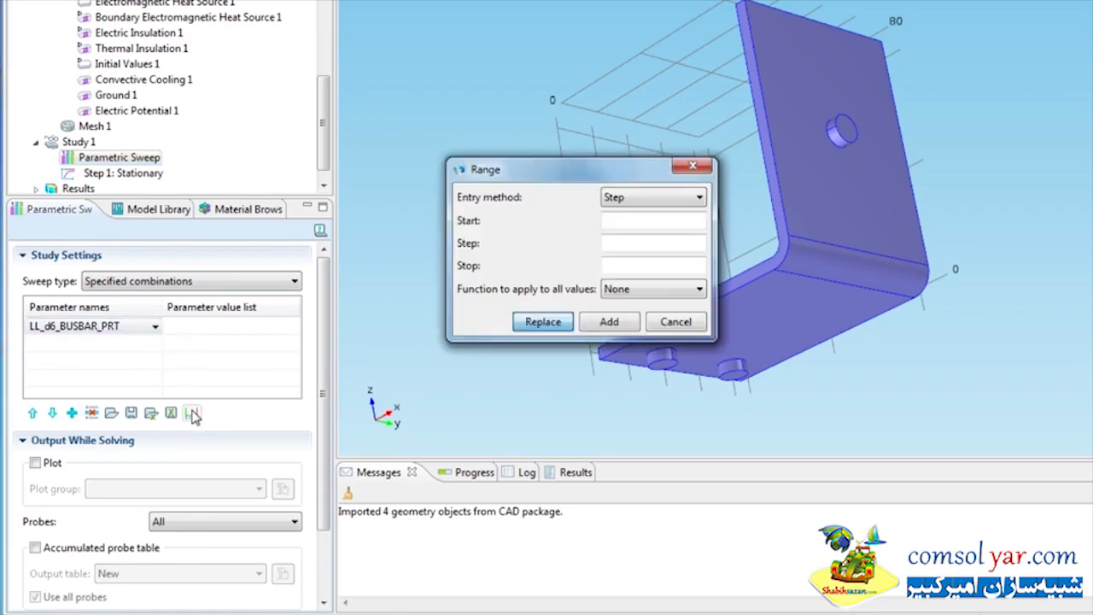
pyautogui.click(611, 221)
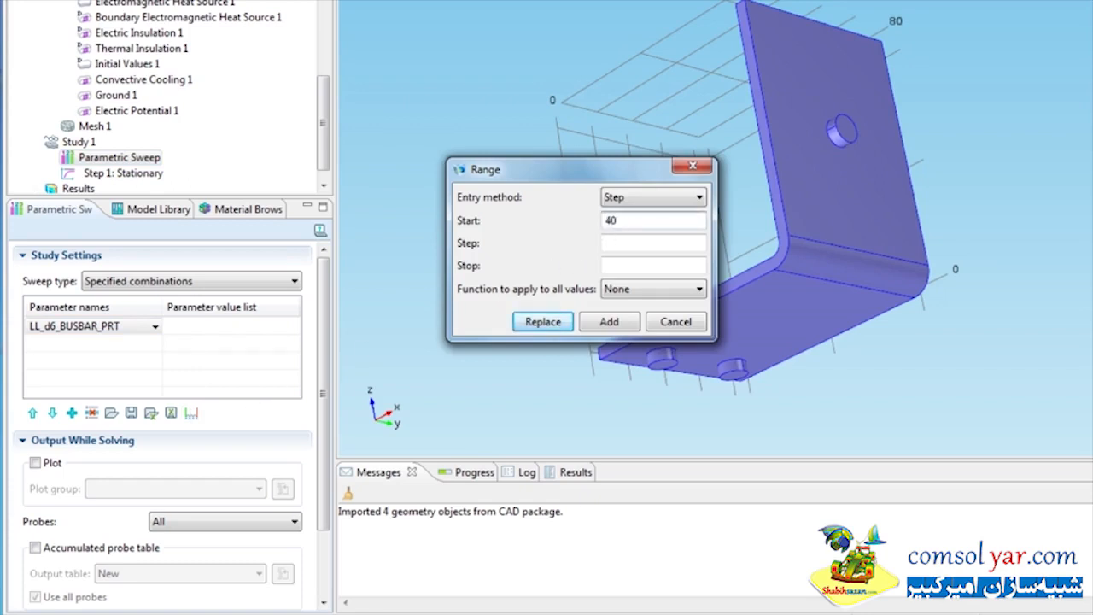
pyautogui.press('Tab')
pyautogui.click(555, 322)
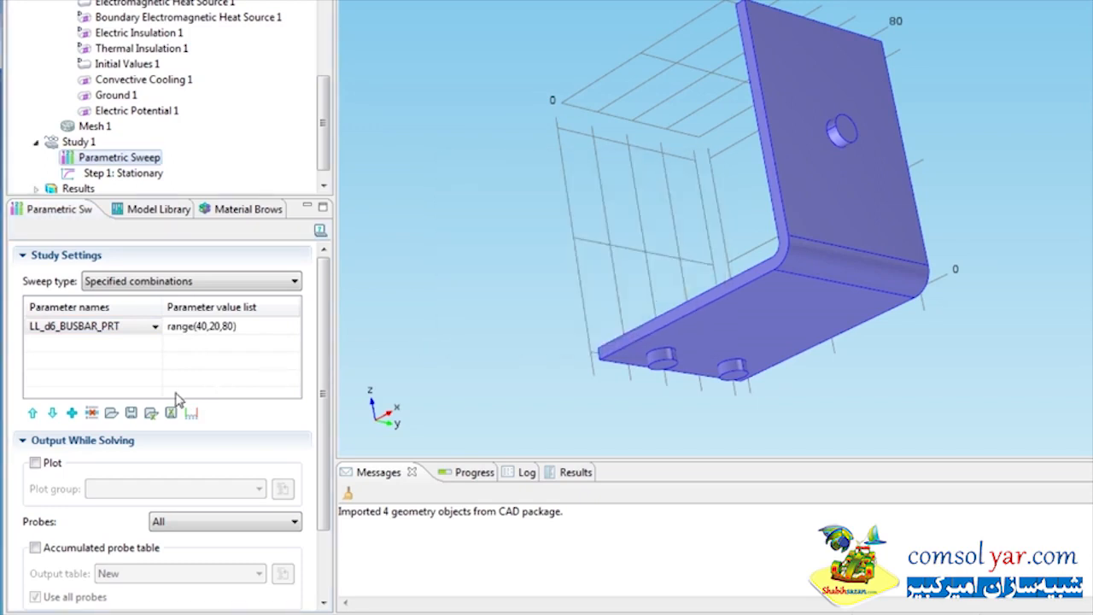
# Add LL_d5_BUSBAR_PRT to the sweep ranging from 60 to 100 in steps of 20
pyautogui.click(71, 412)
pyautogui.click(191, 415)
pyautogui.click(650, 221)
pyautogui.write('60')
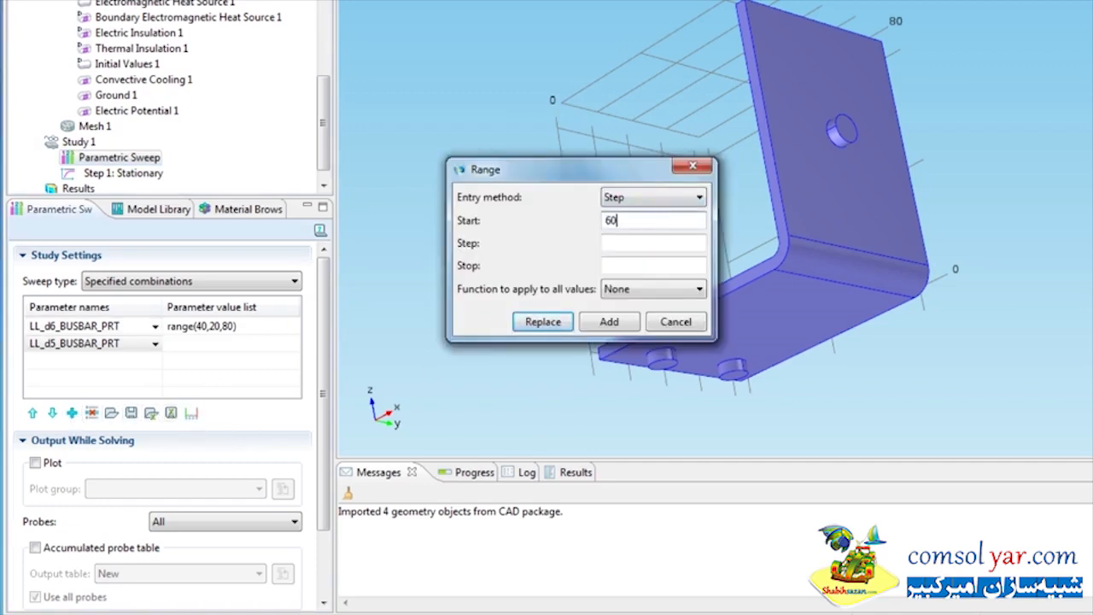
pyautogui.write('20')
pyautogui.press('Tab')
pyautogui.write('100')
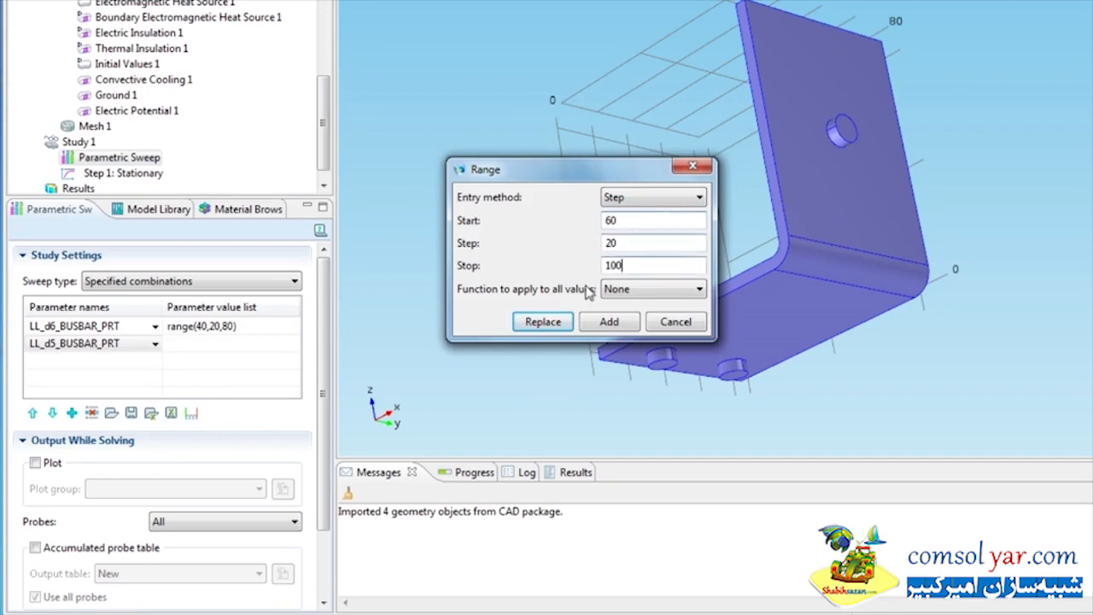
pyautogui.click(543, 321)
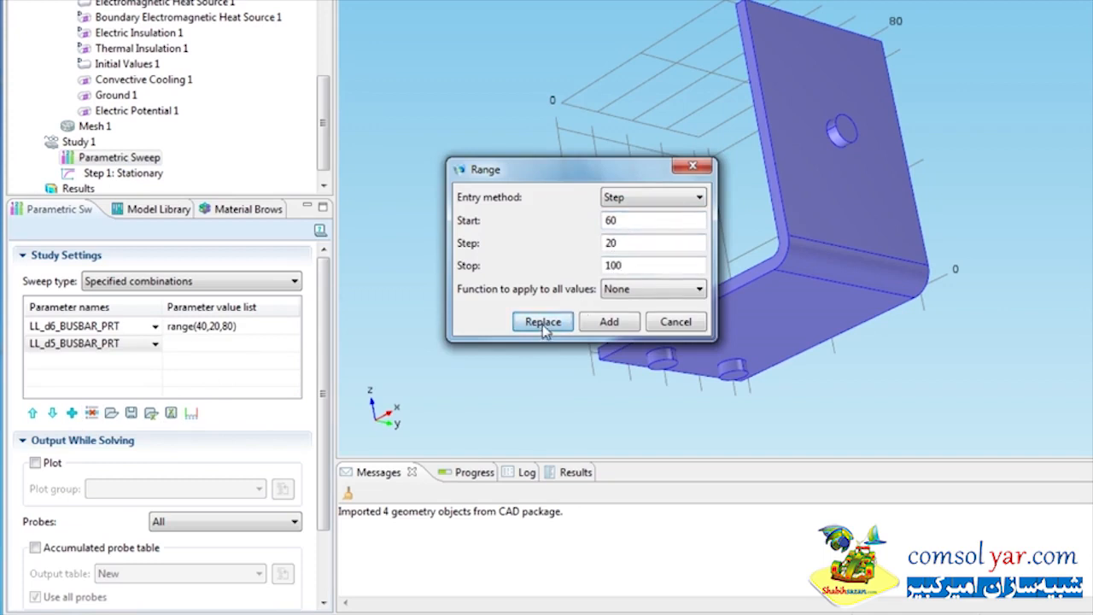
# Set the sweep type to All combinations and compute Study 1
pyautogui.click(273, 284)
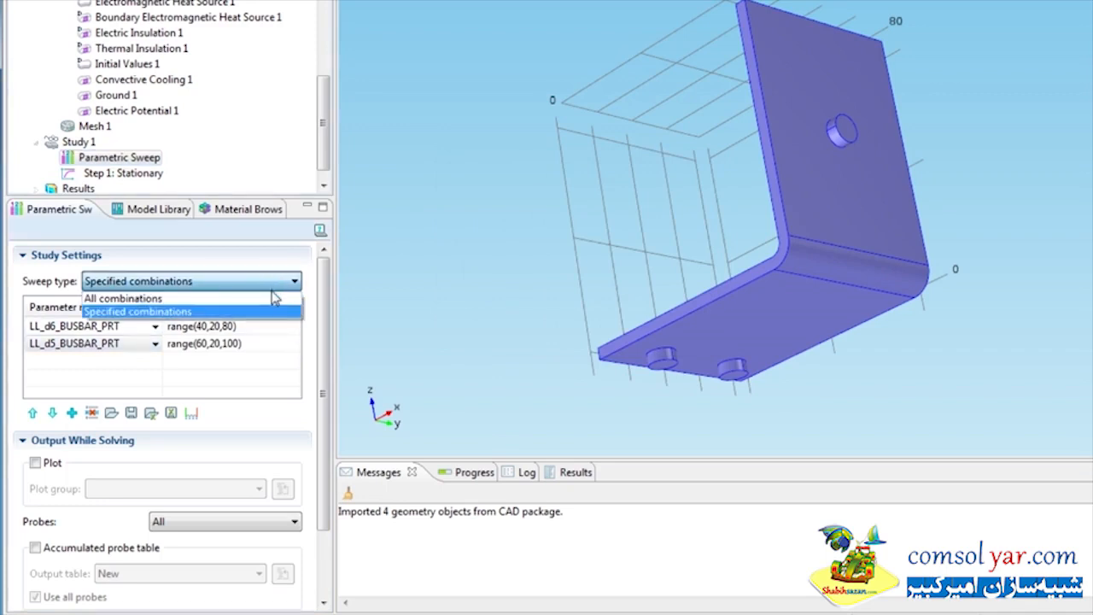
pyautogui.click(274, 299)
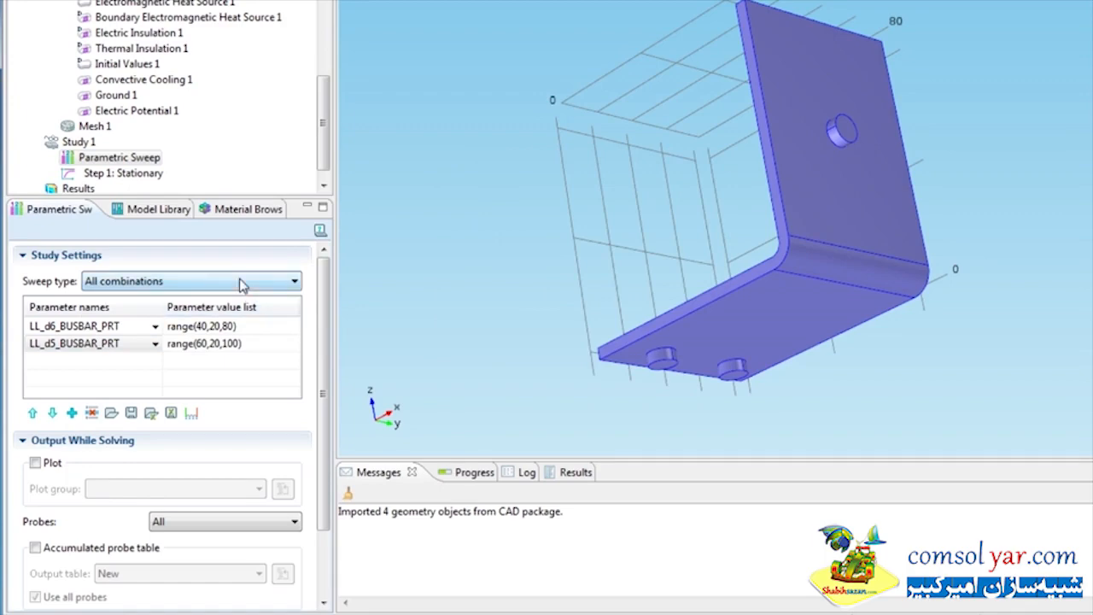
pyautogui.rightClick(77, 144)
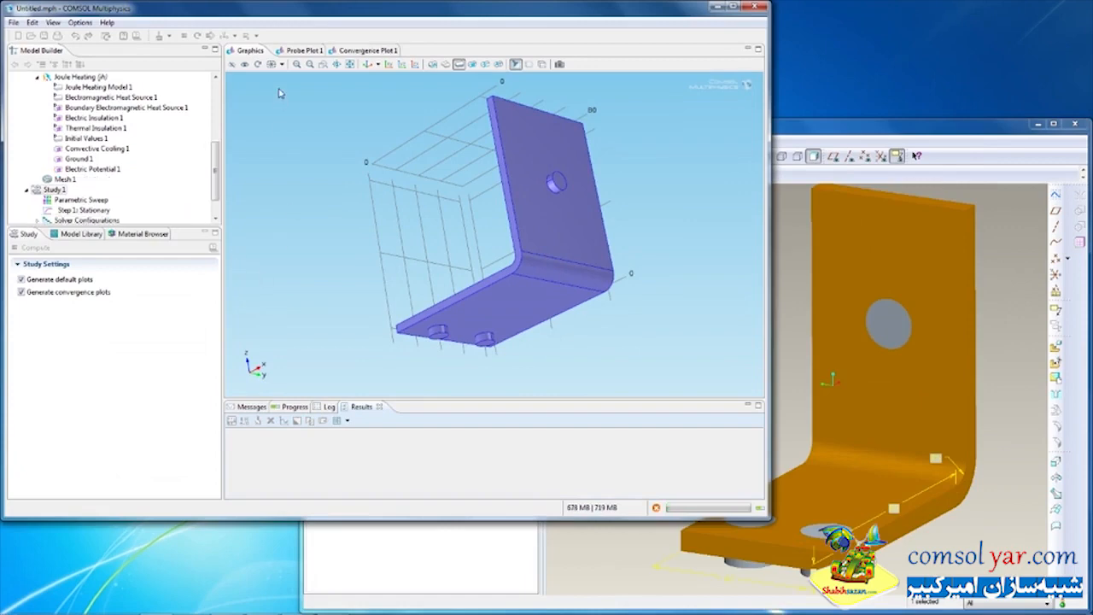
# Examine the probe plot and the results table of the parametric sweep
pyautogui.click(297, 51)
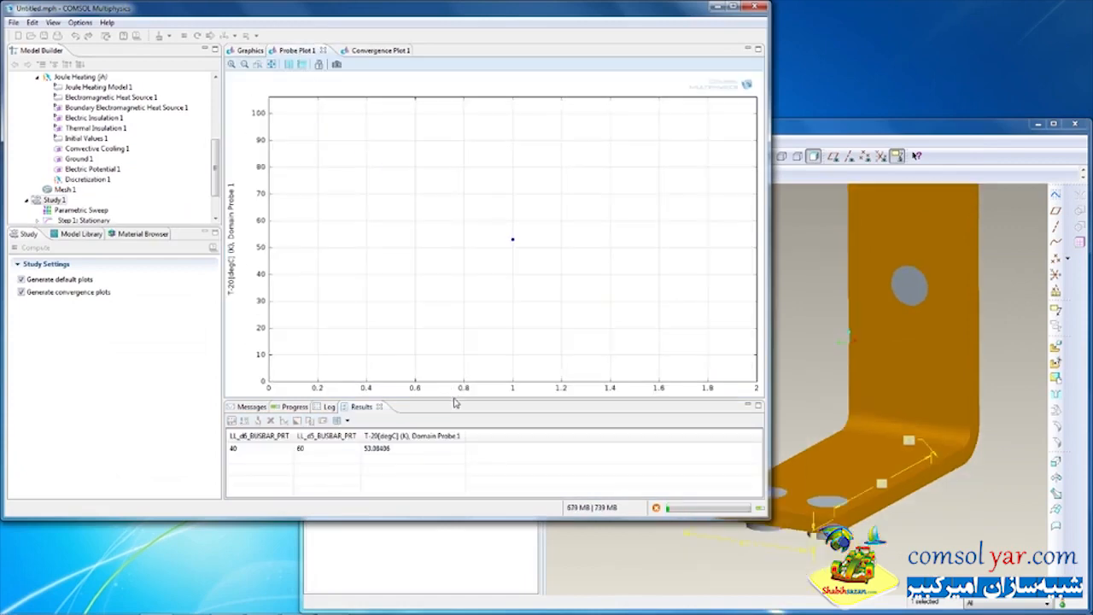
pyautogui.moveTo(455, 398); pyautogui.dragTo(455, 365)
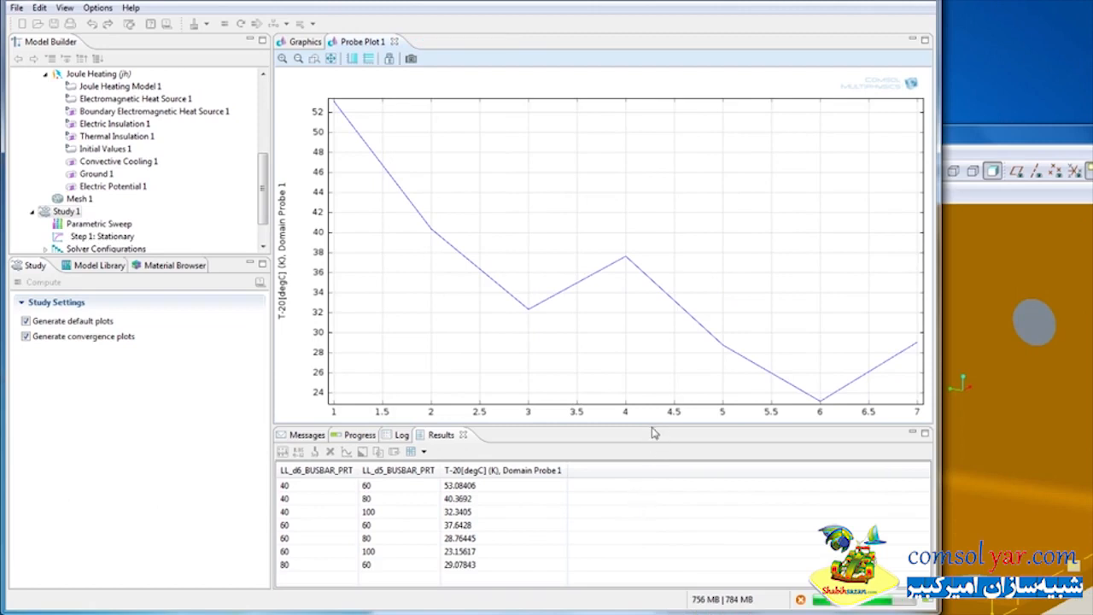
pyautogui.moveTo(651, 424); pyautogui.dragTo(652, 411)
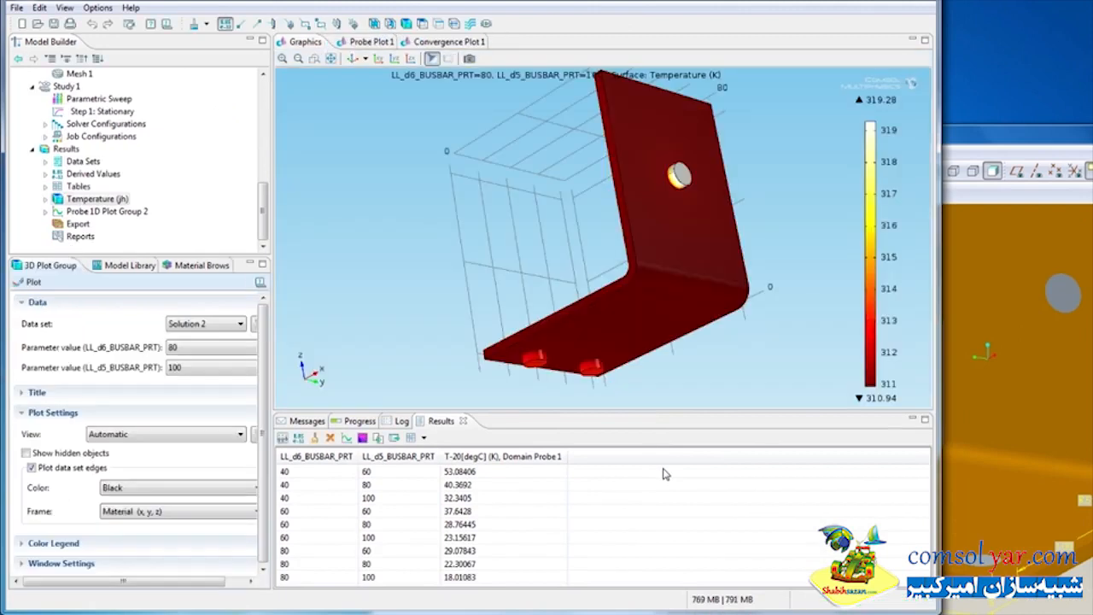
pyautogui.moveTo(678, 412); pyautogui.dragTo(685, 450)
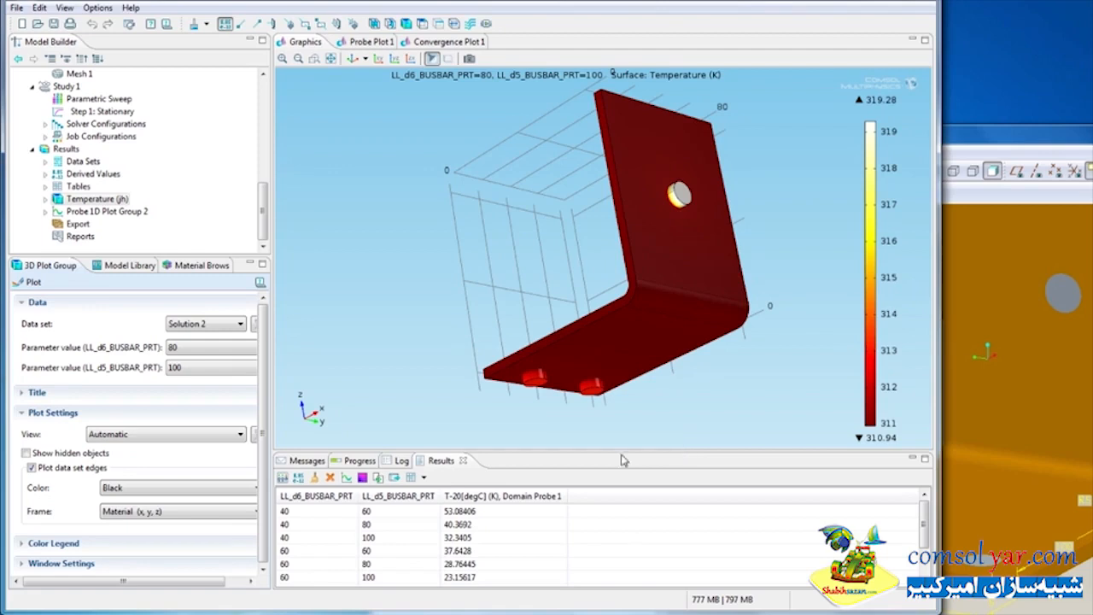
# Plot the probe table as a table surface and enable a manual data range with maximum 30
pyautogui.click(362, 480)
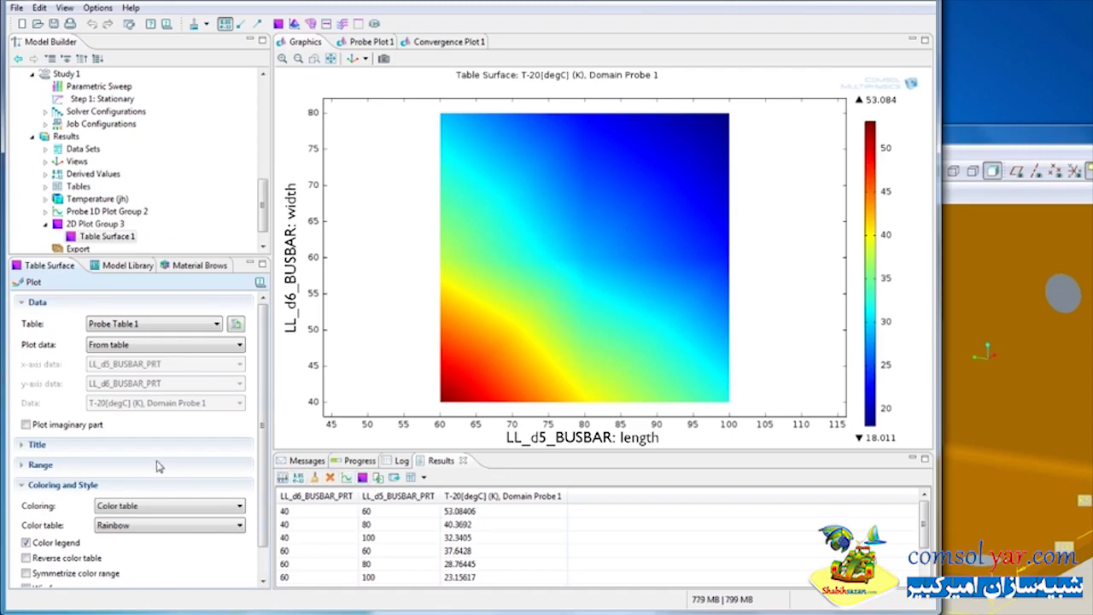
pyautogui.click(22, 464)
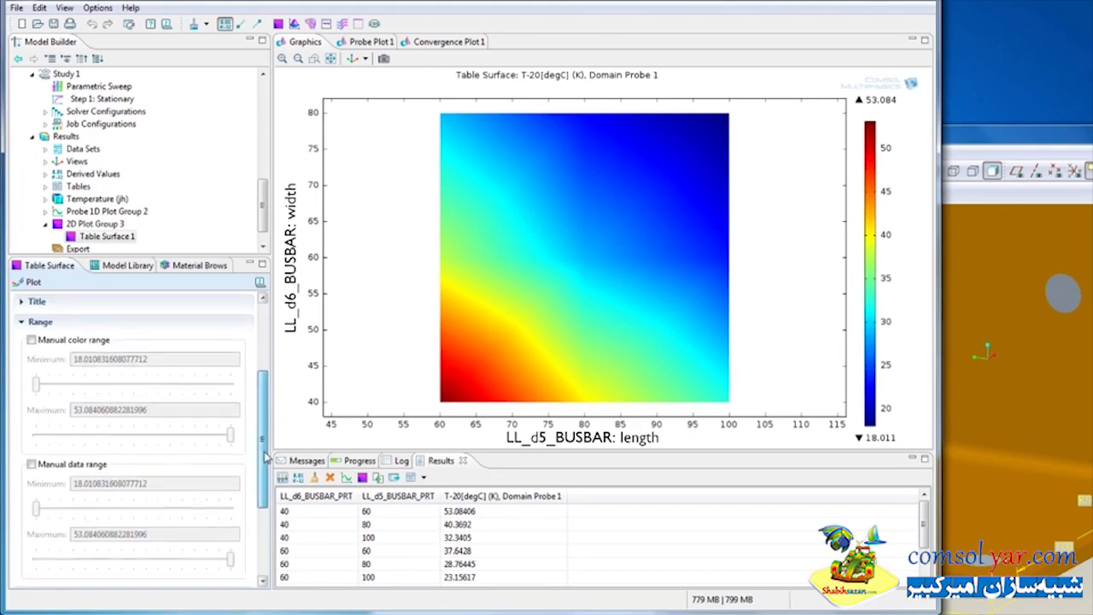
pyautogui.scroll(-2, 260, 460)
pyautogui.click(30, 425)
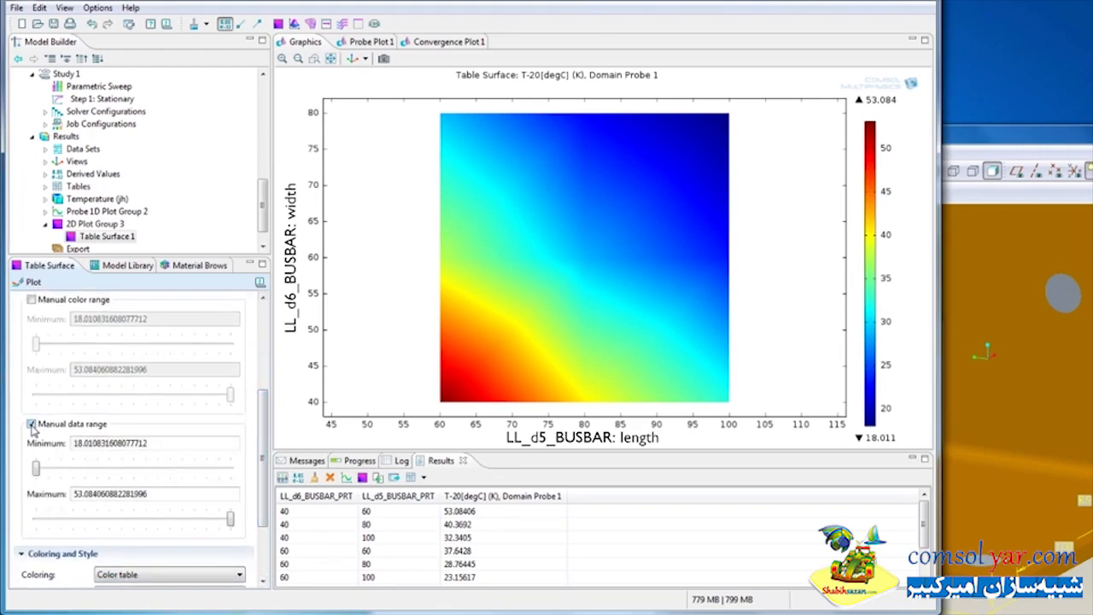
pyautogui.click(230, 519)
pyautogui.moveTo(230, 519); pyautogui.dragTo(97, 519)
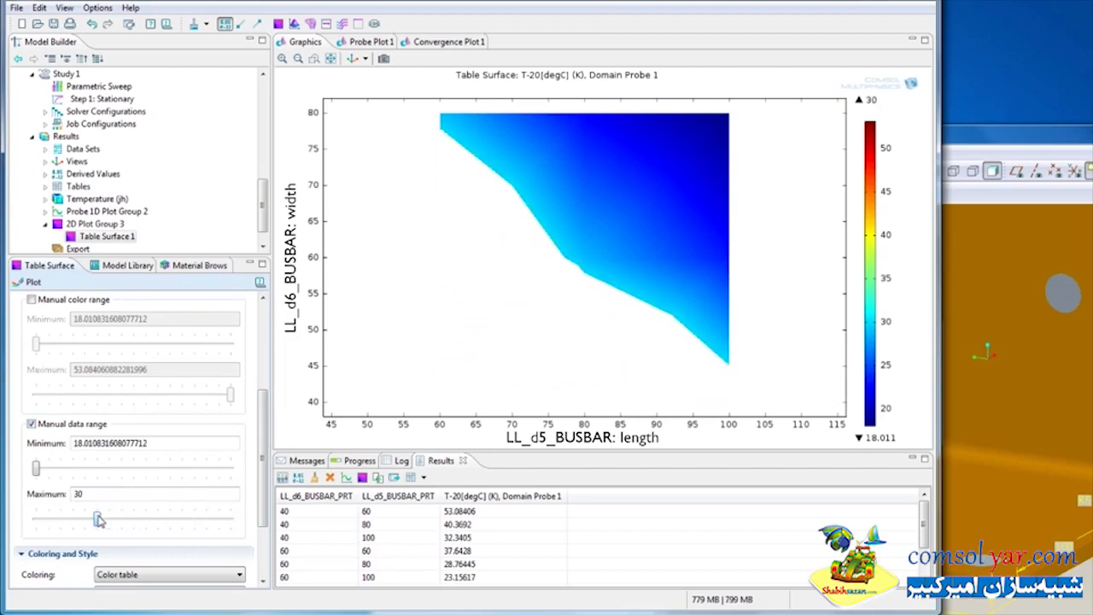